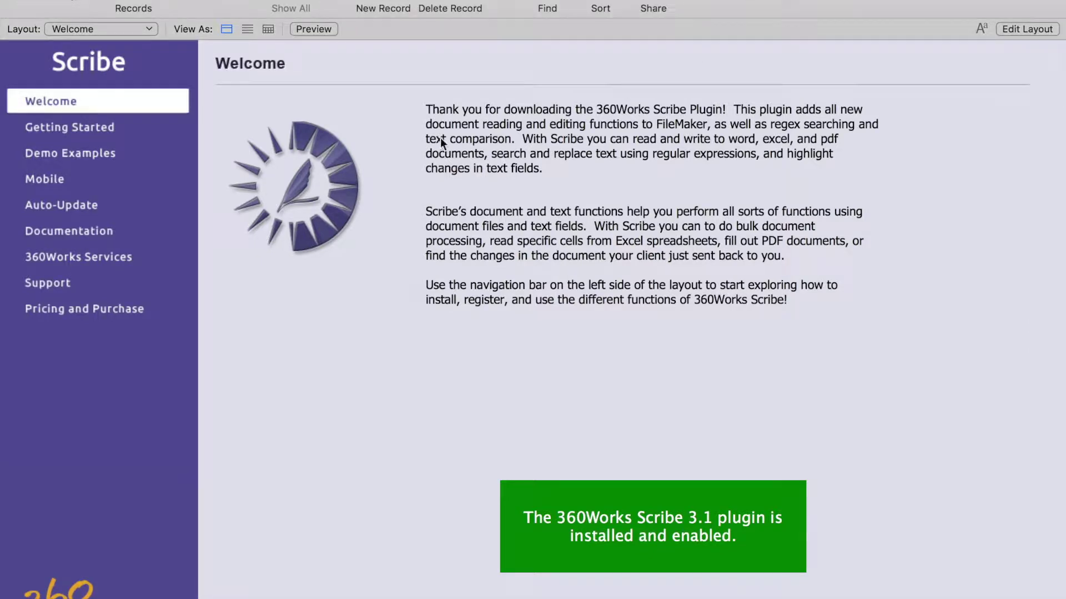
Step: Open Getting Started and show the Check for the Plug-in page with its ScribeVersion example
click(74, 126)
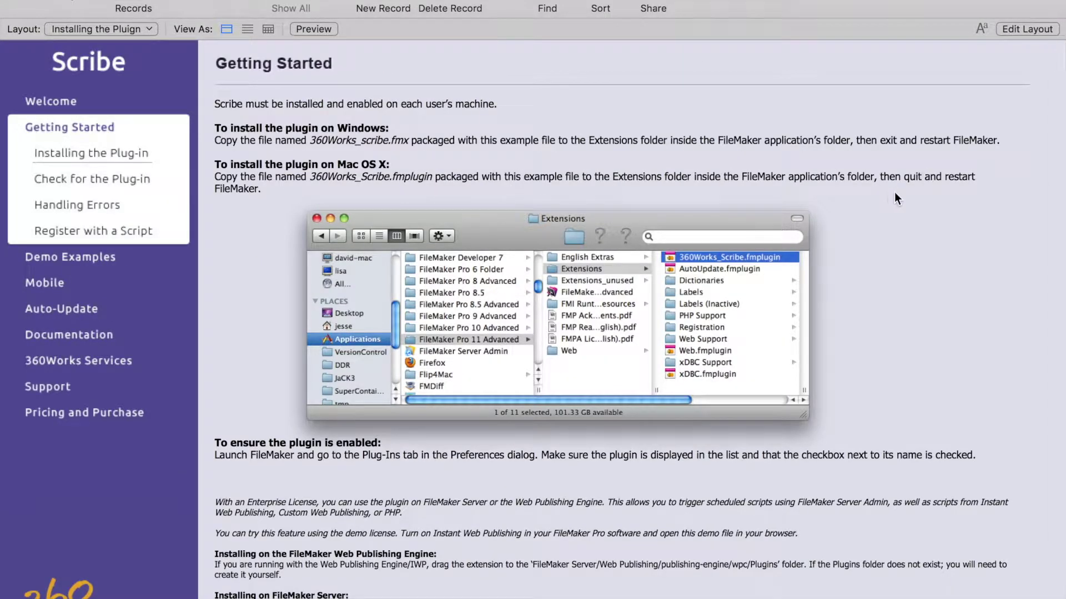
scroll(894, 193, down, 5)
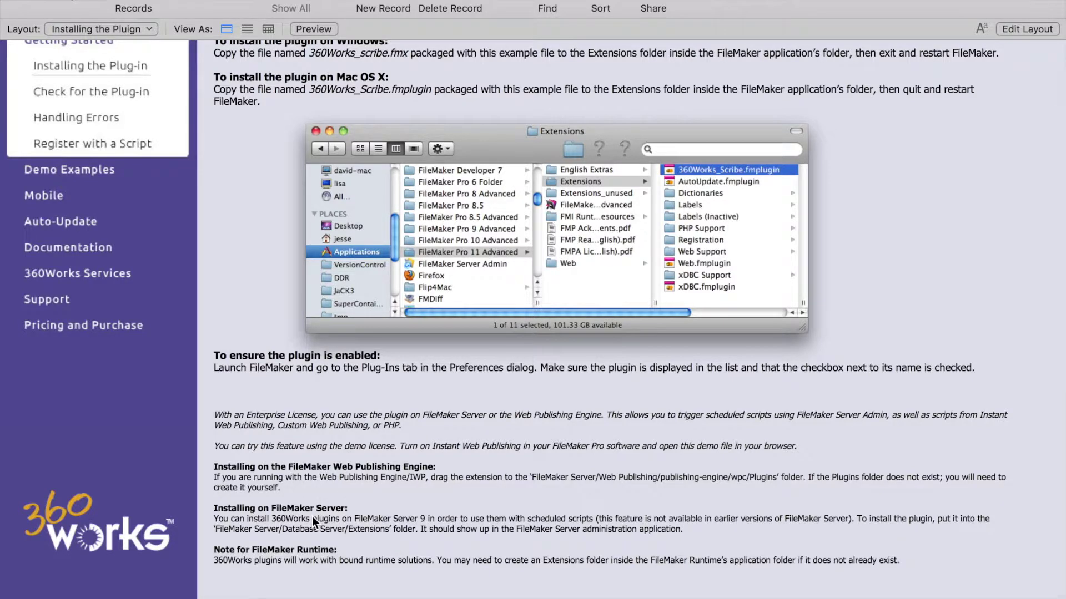
scroll(538, 455, up, 1)
scroll(538, 455, up, 4)
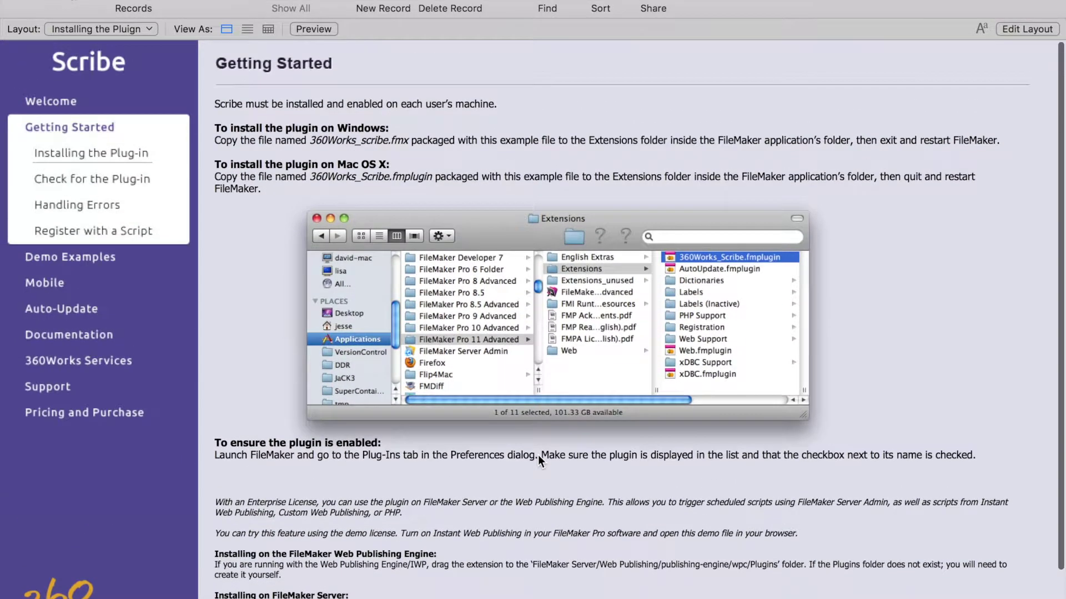
click(87, 178)
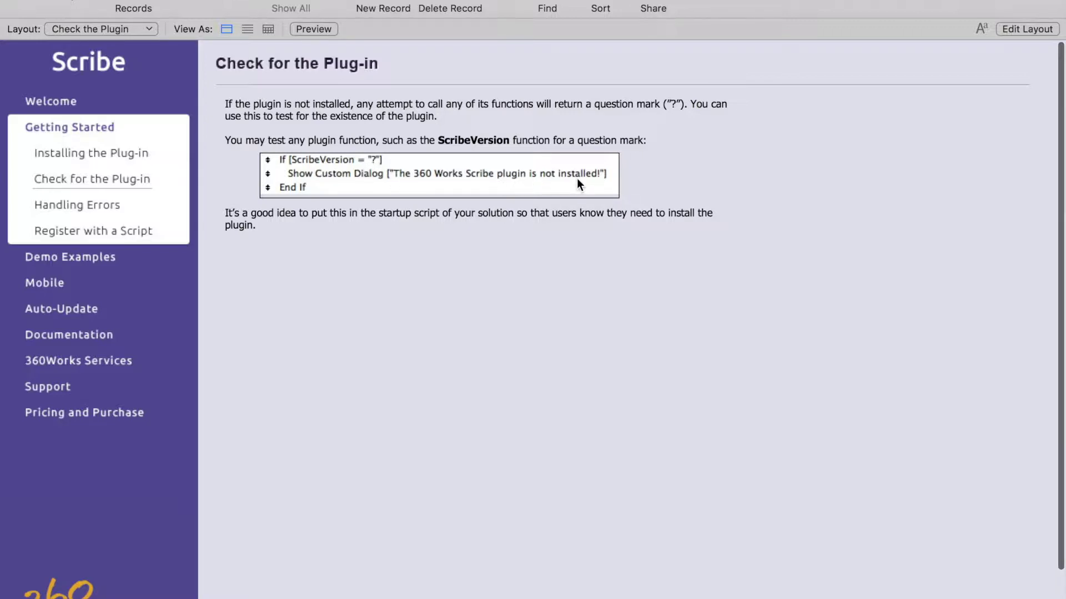
Step: View the Handling Errors page, then the Register with a Script page showing ScribeRegister
click(92, 210)
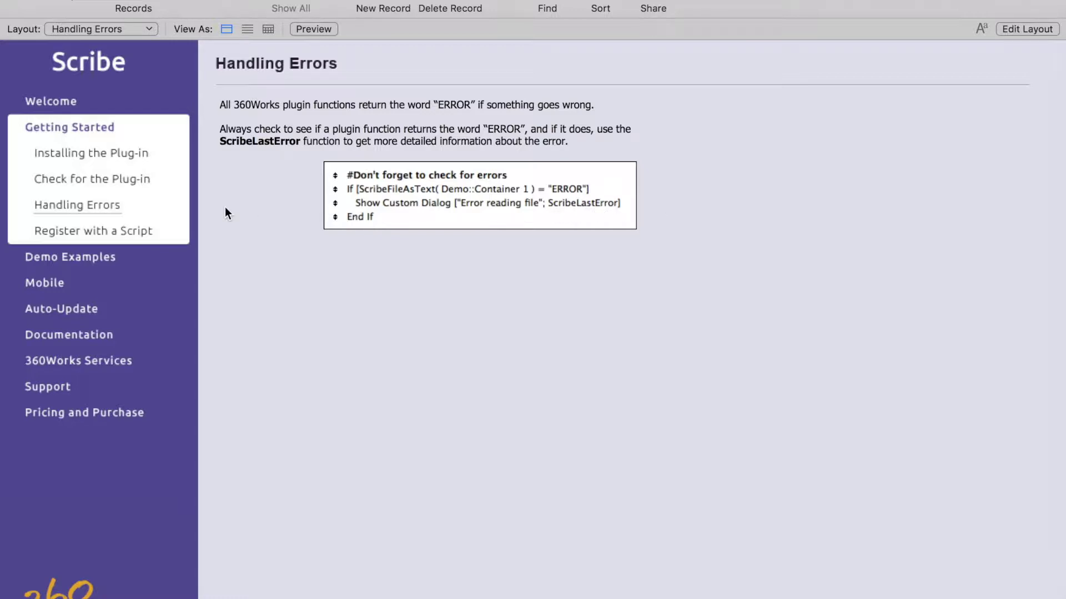
click(127, 236)
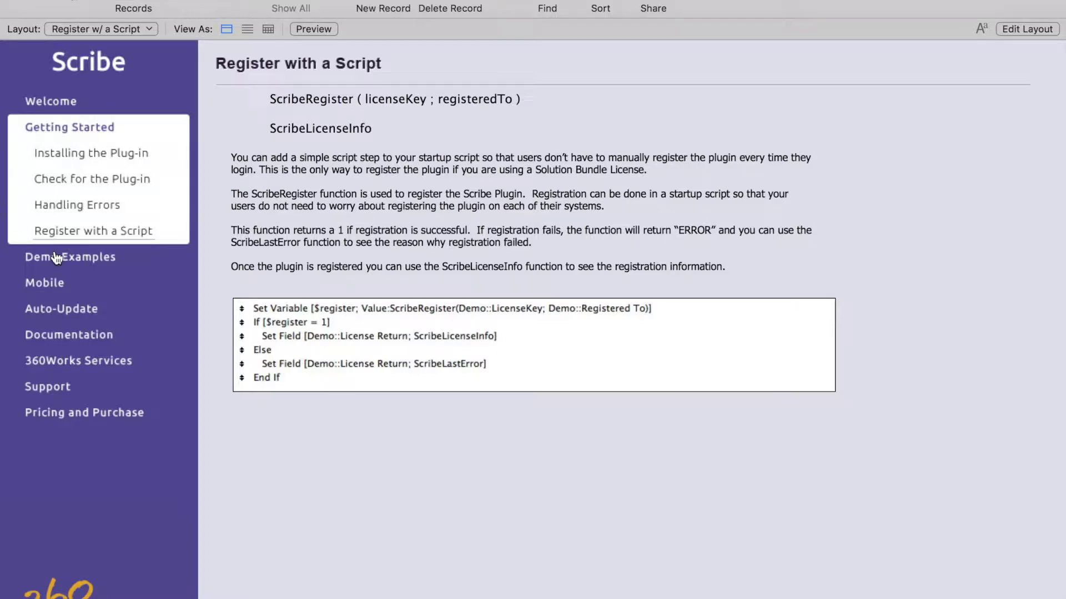
Step: Show the Demo Examples page at the Find and Replace example with ScribeDocSubstitute
click(78, 261)
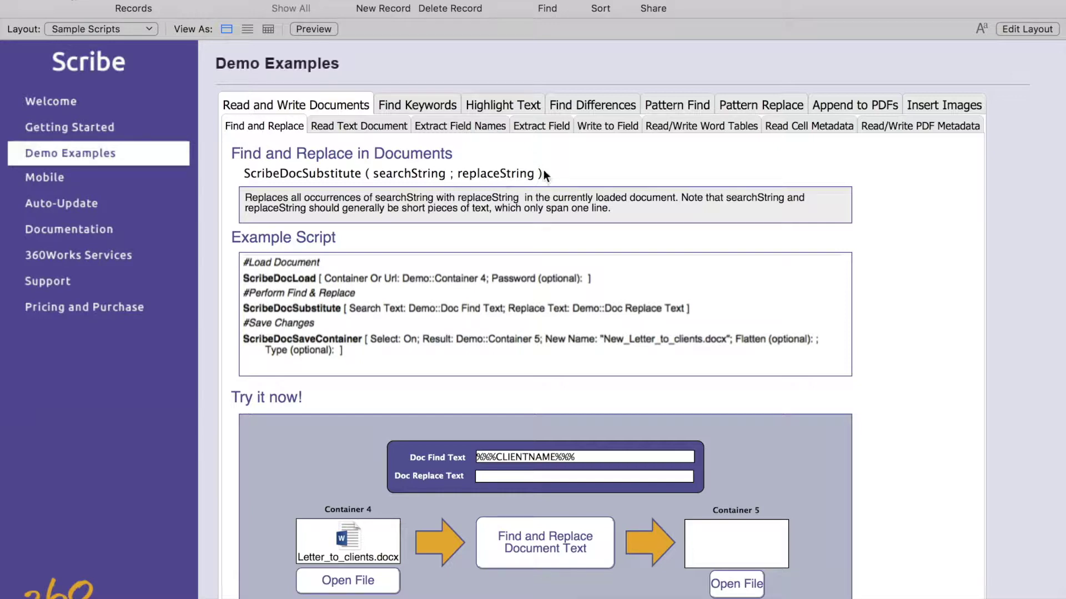
Step: Run the find-and-replace demo to create New_Letter_to_clients.docx in Container 5
scroll(937, 185, down, 5)
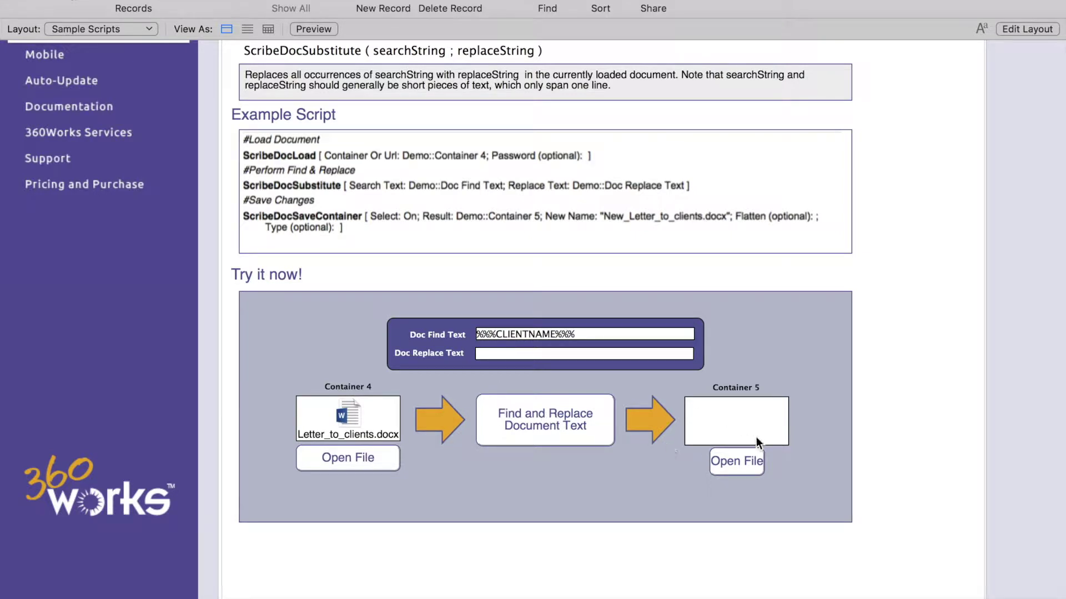
click(532, 424)
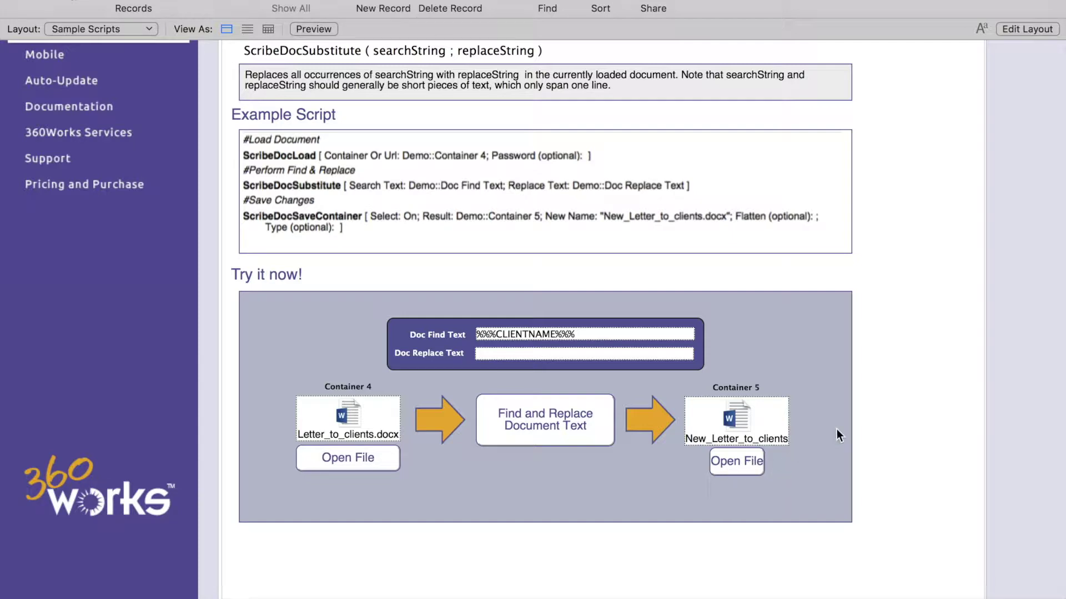
scroll(889, 429, up, 3)
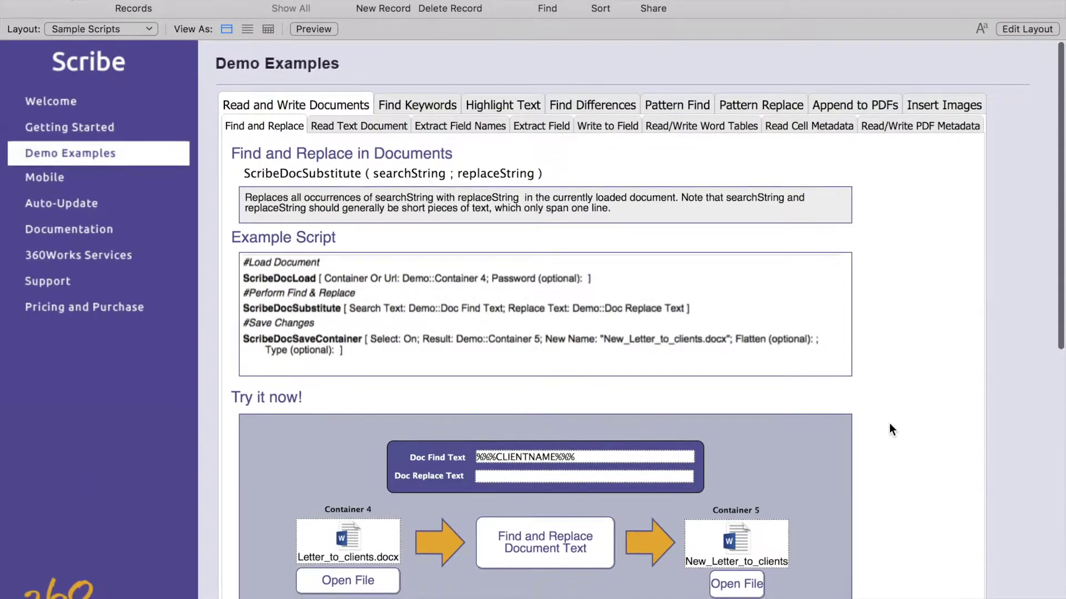
Step: Use the Read Text Document example to load About Stacks.pdf's text into DocText
click(350, 127)
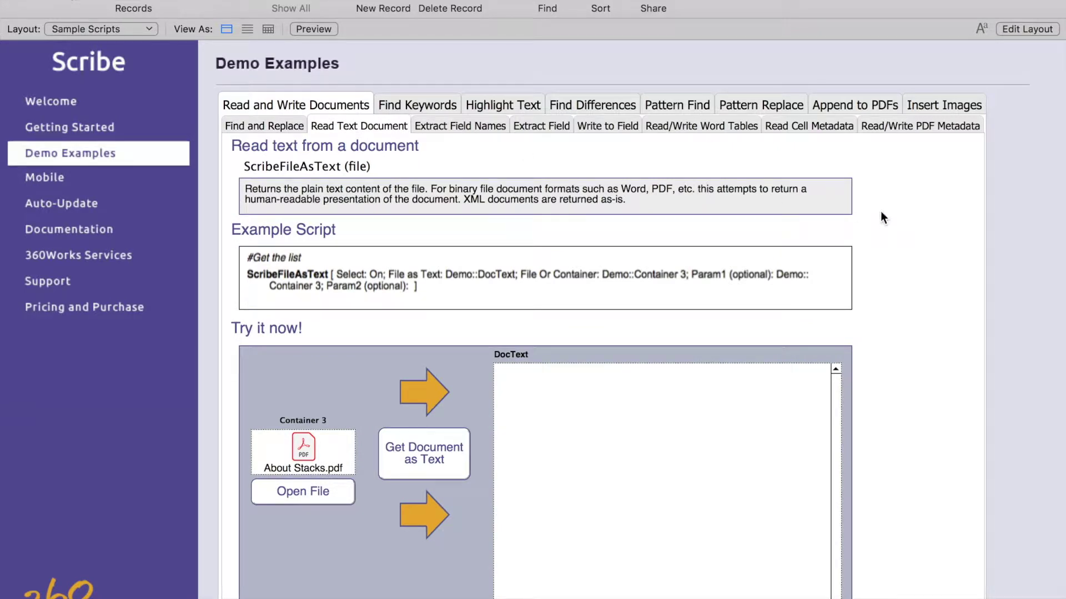
scroll(880, 213, down, 3)
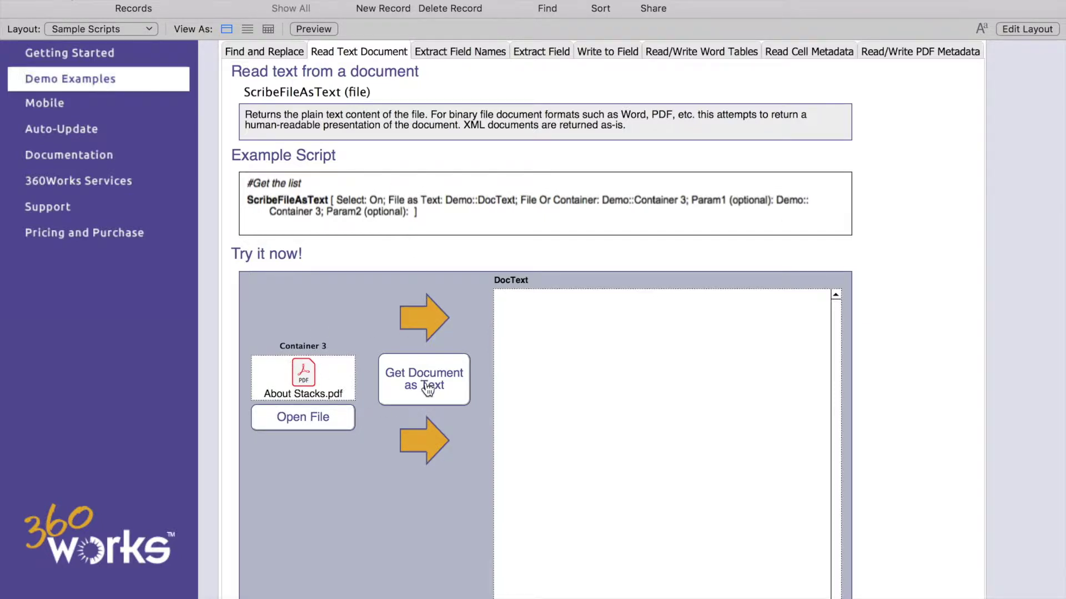
click(427, 389)
scroll(610, 371, down, 5)
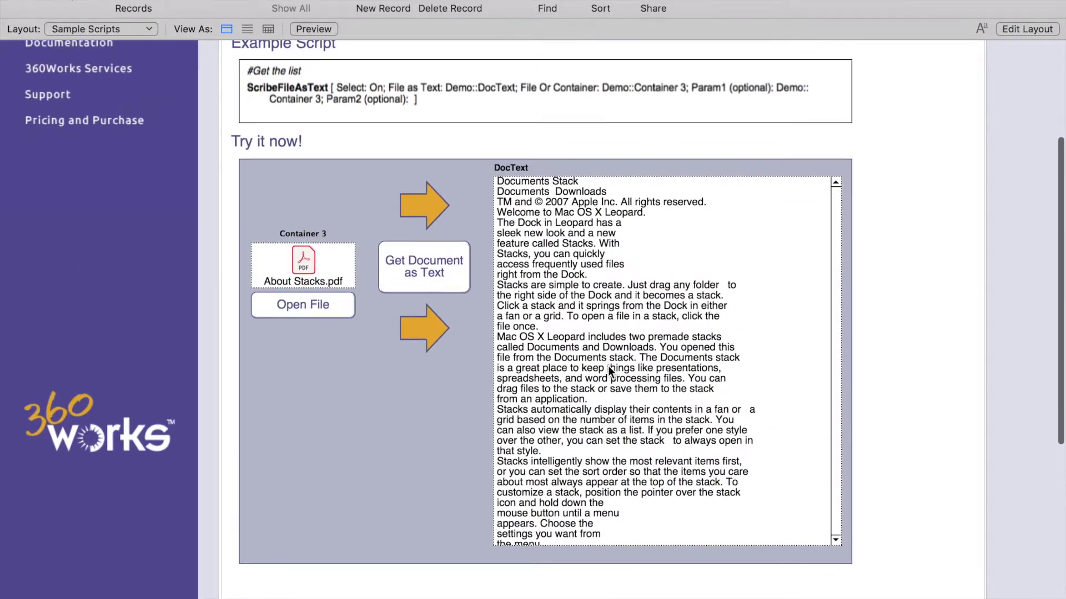
scroll(611, 371, up, 6)
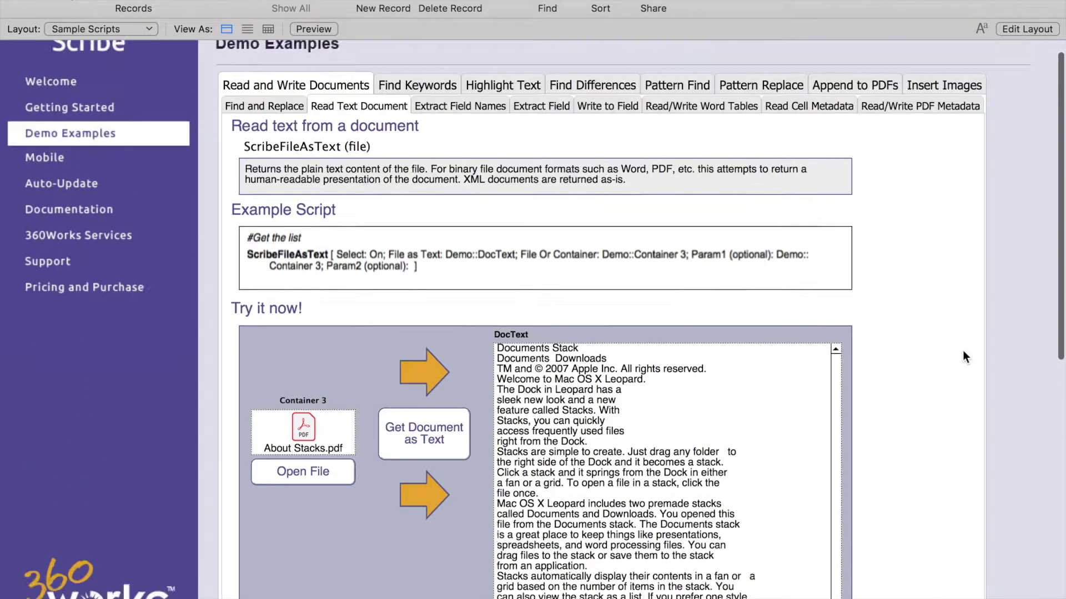
scroll(964, 357, up, 1)
Step: List the form PDF's field names, such as ZIP and Name_Middle, in the PDF Field list
click(459, 126)
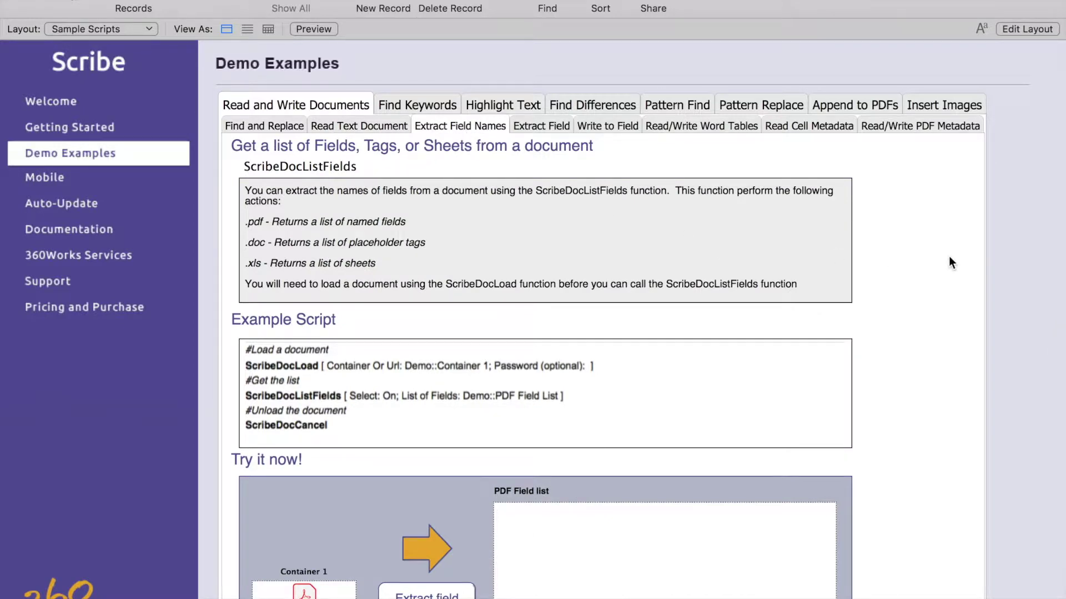
scroll(917, 232, down, 4)
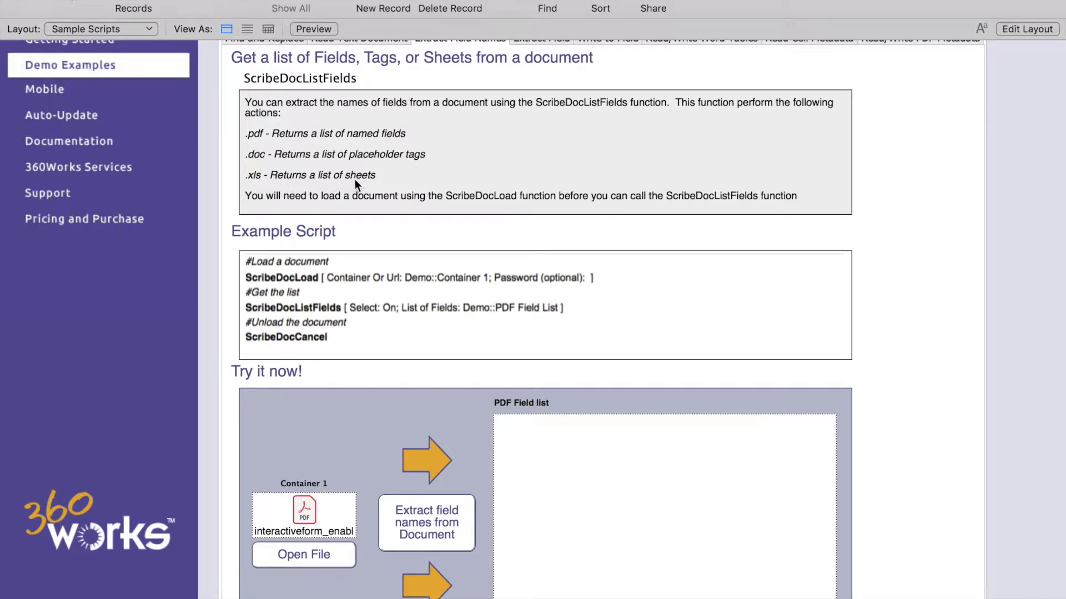
scroll(315, 351, down, 2)
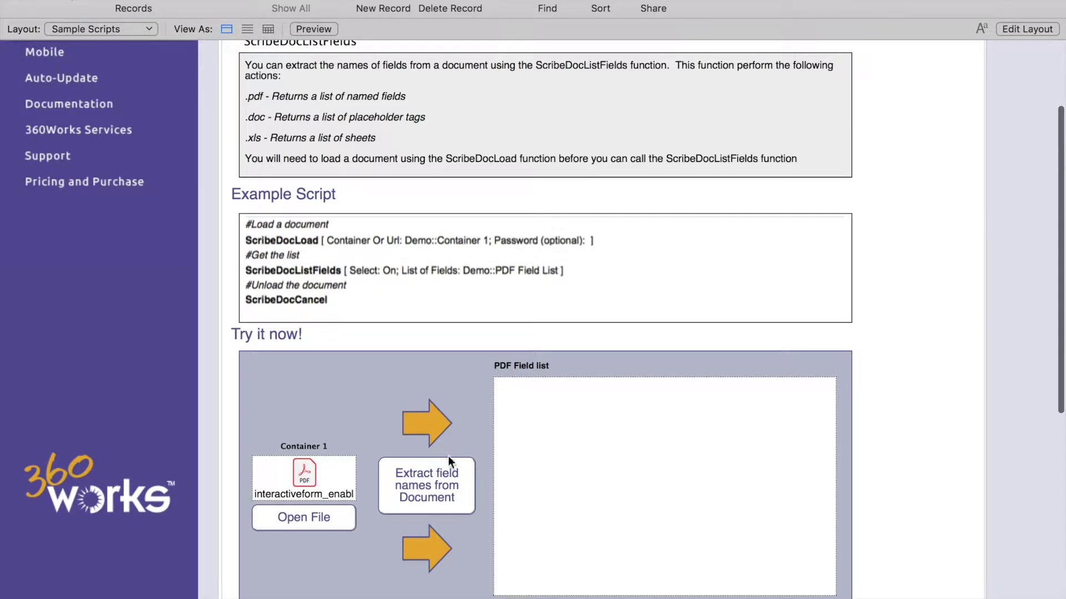
click(425, 485)
scroll(587, 481, down, 5)
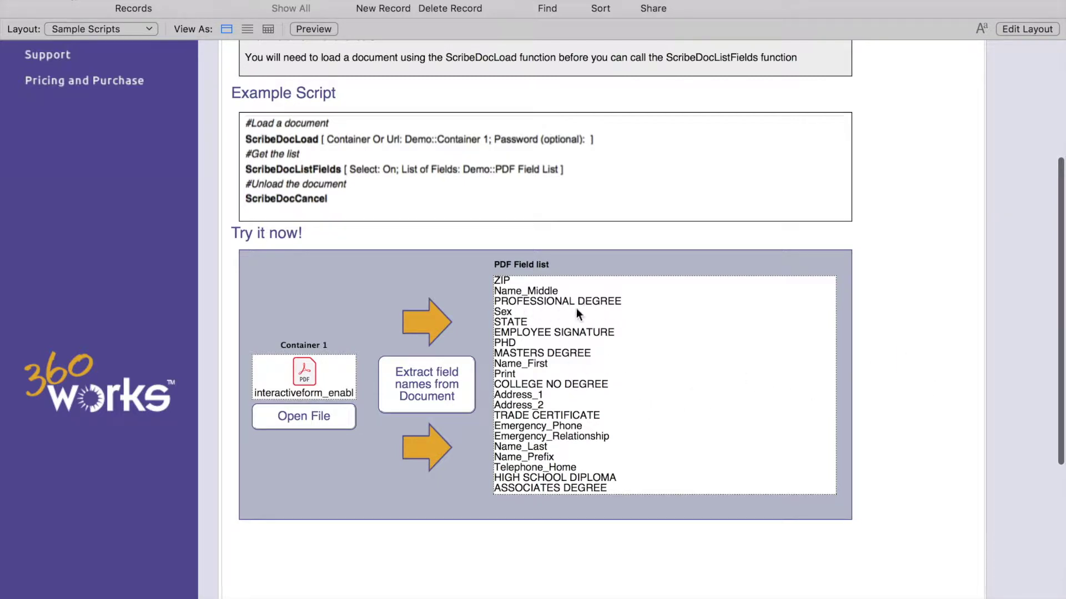
scroll(911, 369, up, 10)
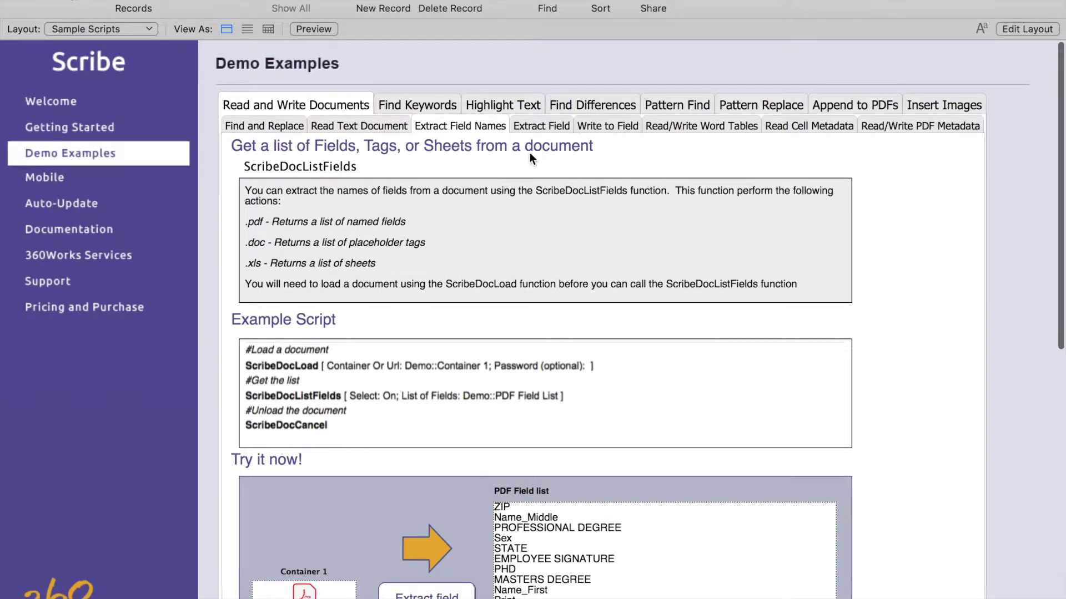
Step: Read Sheet1!F18 from the Container 2 Excel file so Field Contents shows 'Scribe Test'
click(544, 128)
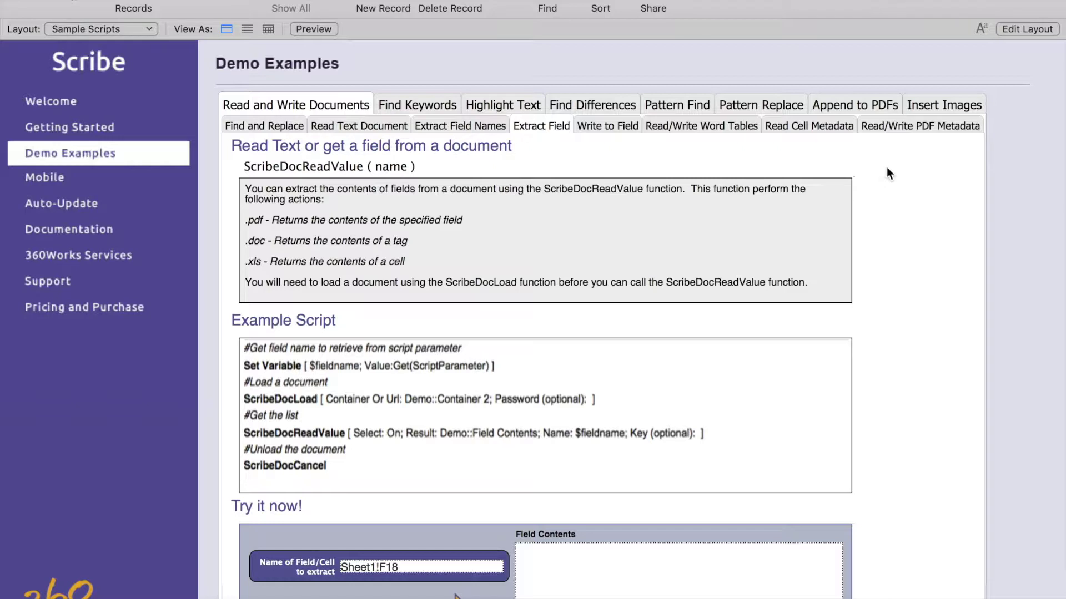
scroll(887, 168, down, 2)
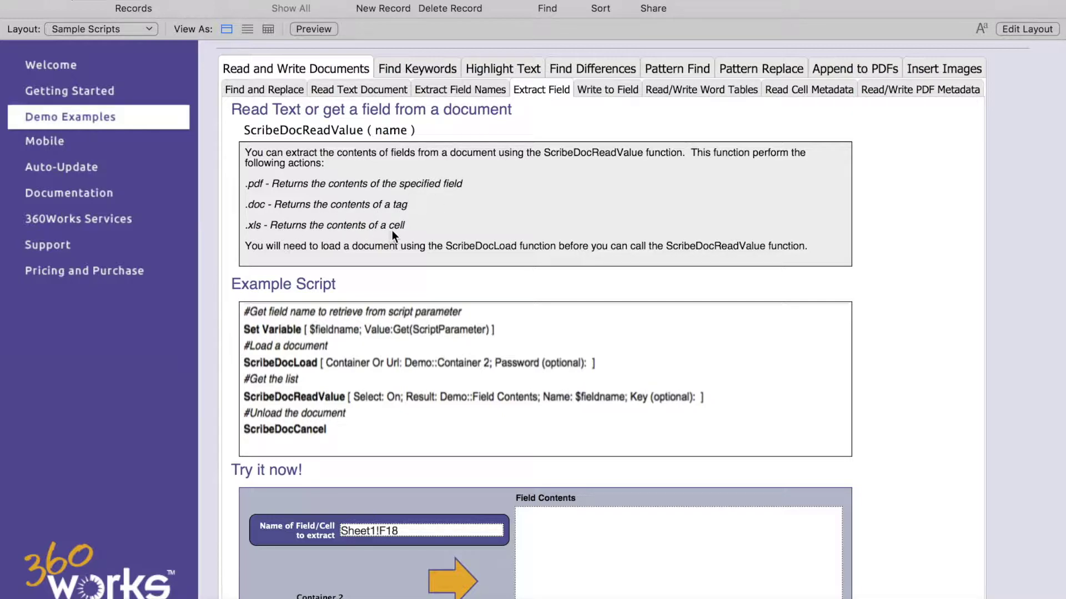
scroll(892, 216, down, 5)
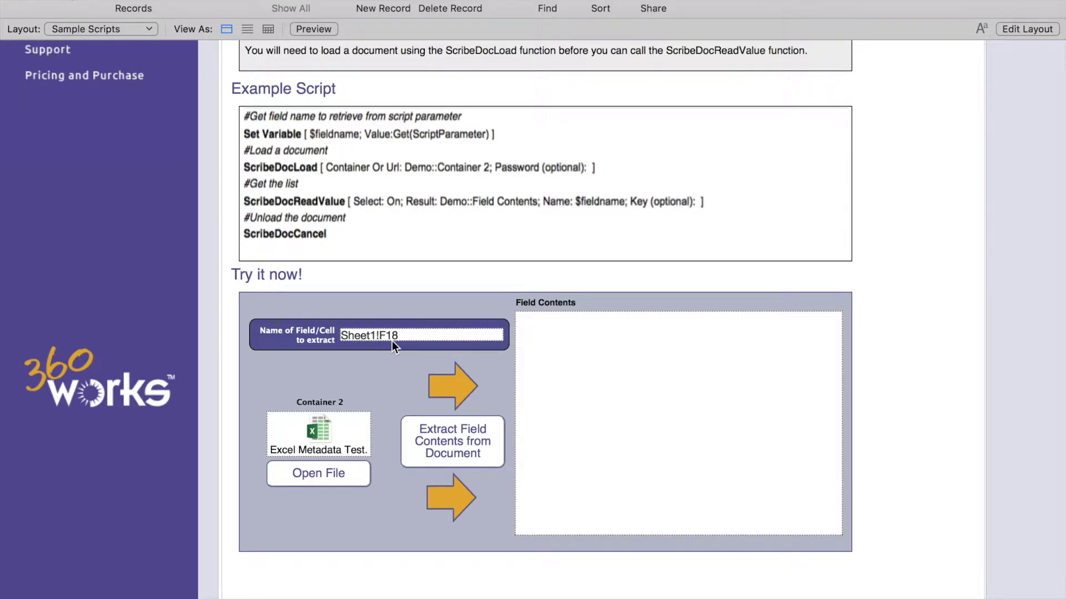
click(464, 448)
scroll(970, 441, up, 5)
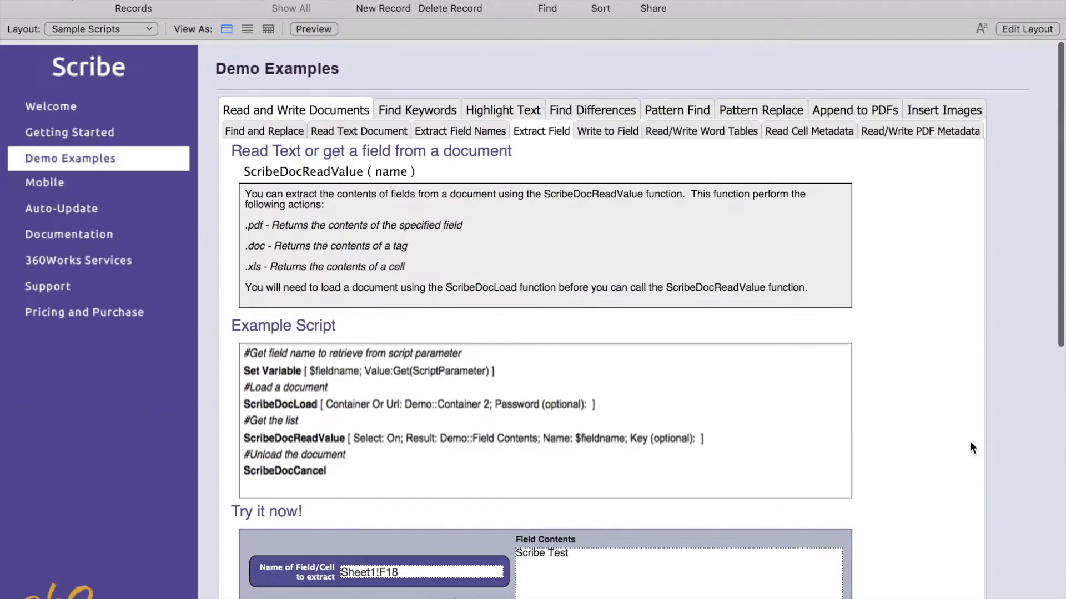
click(609, 128)
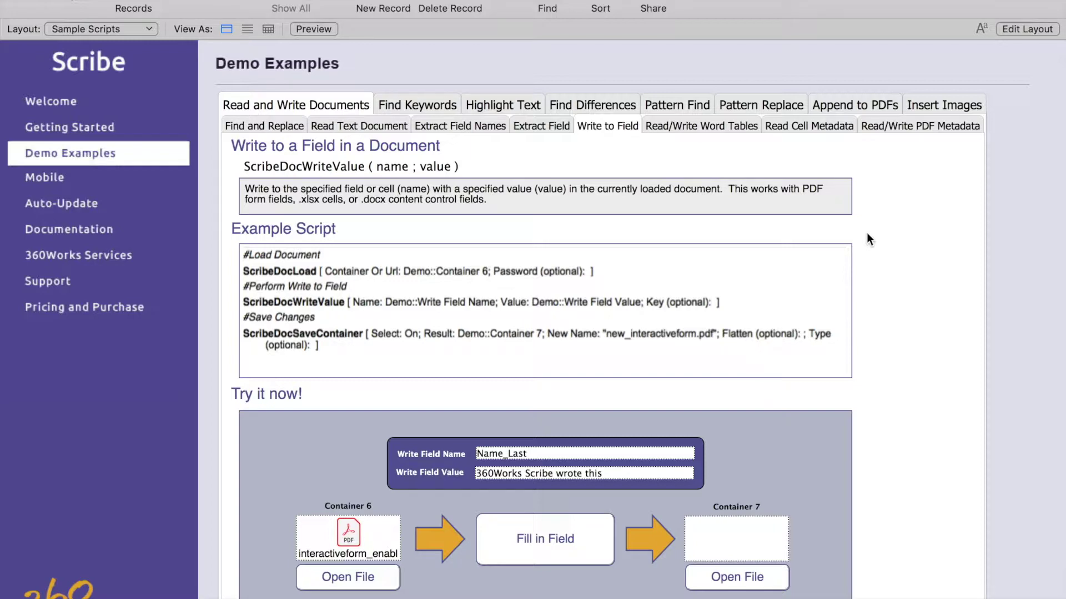
Step: Write '360Works Scribe wrote this' into the PDF's Name_Last field, saving it to Container 7
click(466, 126)
click(617, 128)
scroll(924, 294, down, 2)
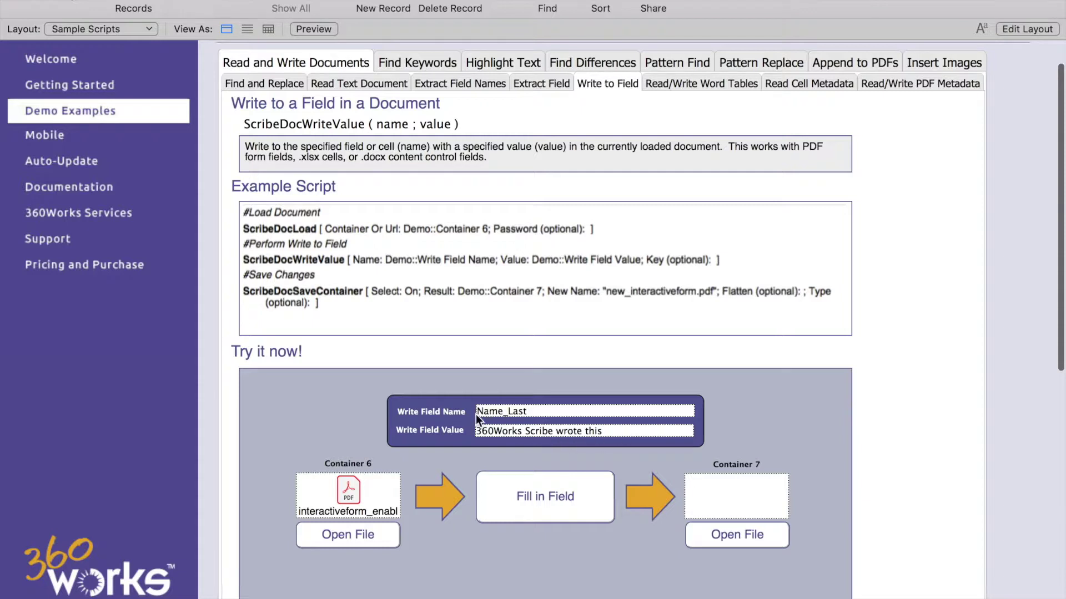
click(540, 495)
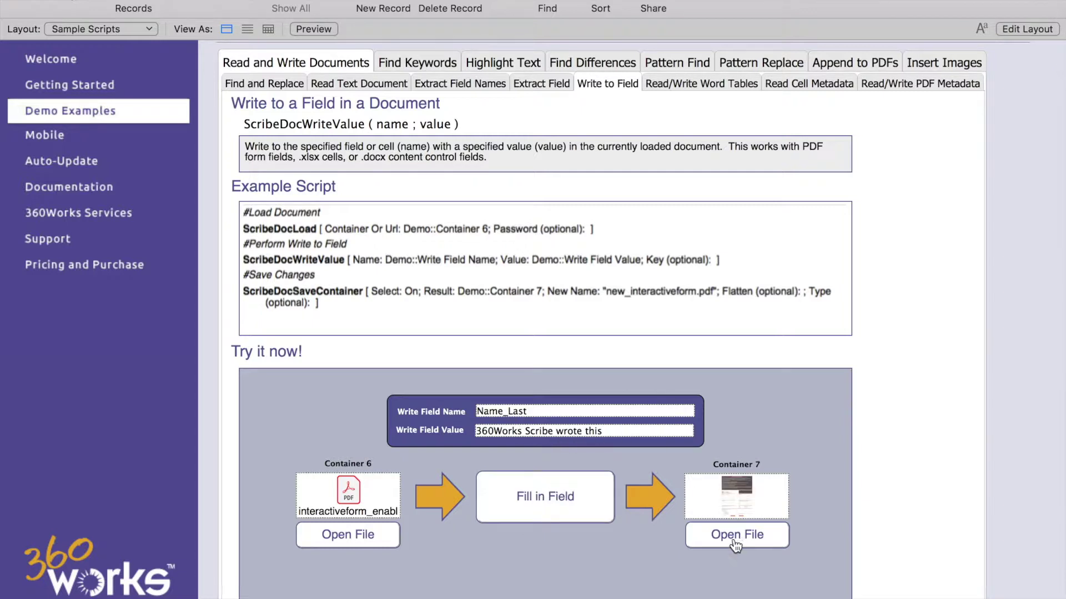
scroll(905, 355, down, 3)
scroll(904, 356, up, 4)
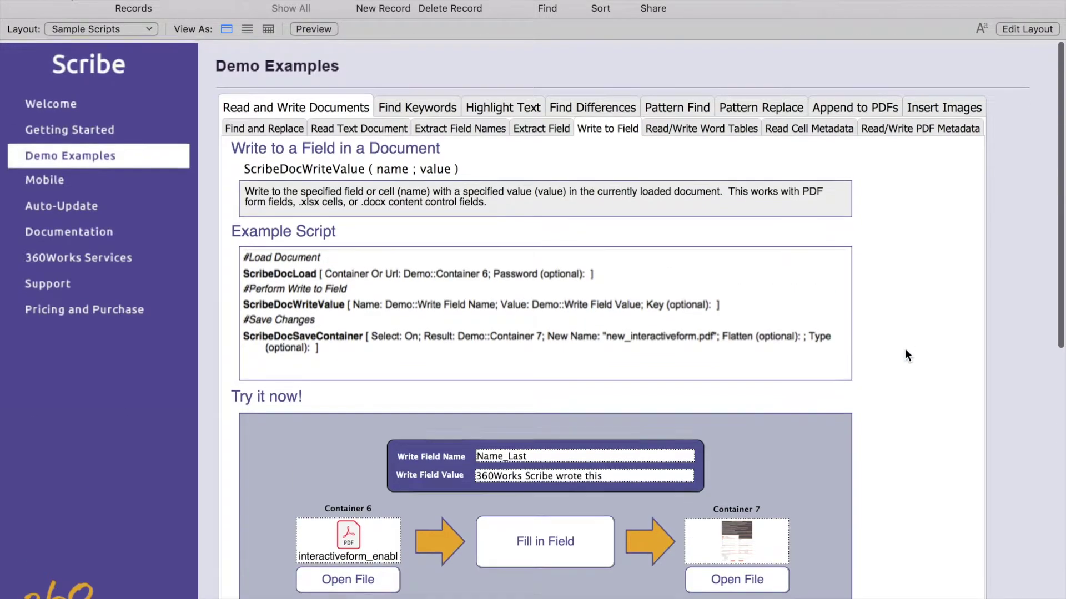
click(693, 127)
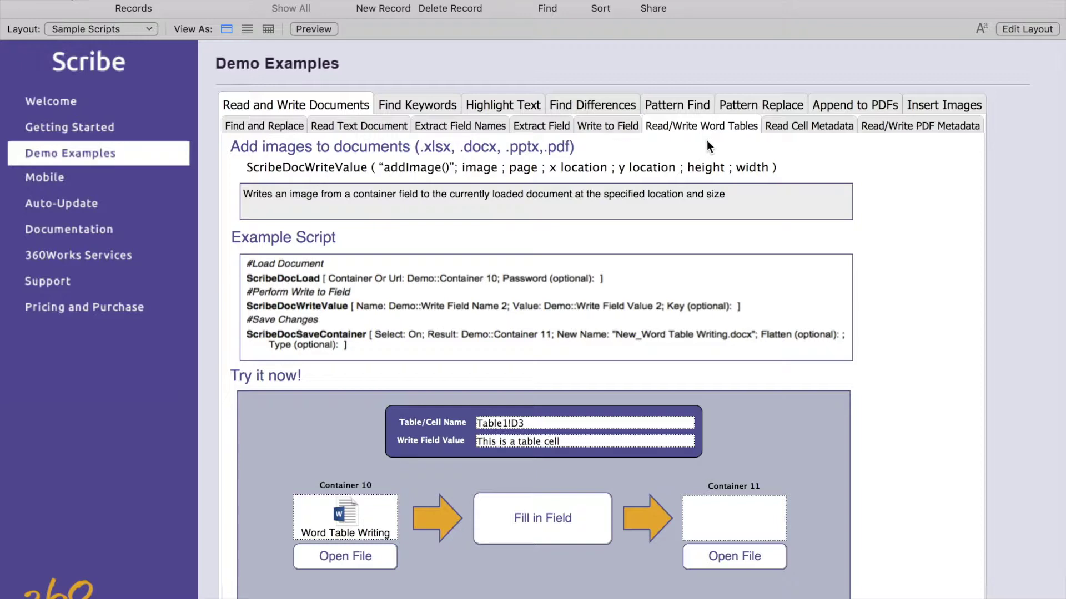
Step: Write 'This is a table cell' into Word table cell Table1!D3, saving New_Word Table in Container 11
scroll(948, 264, down, 2)
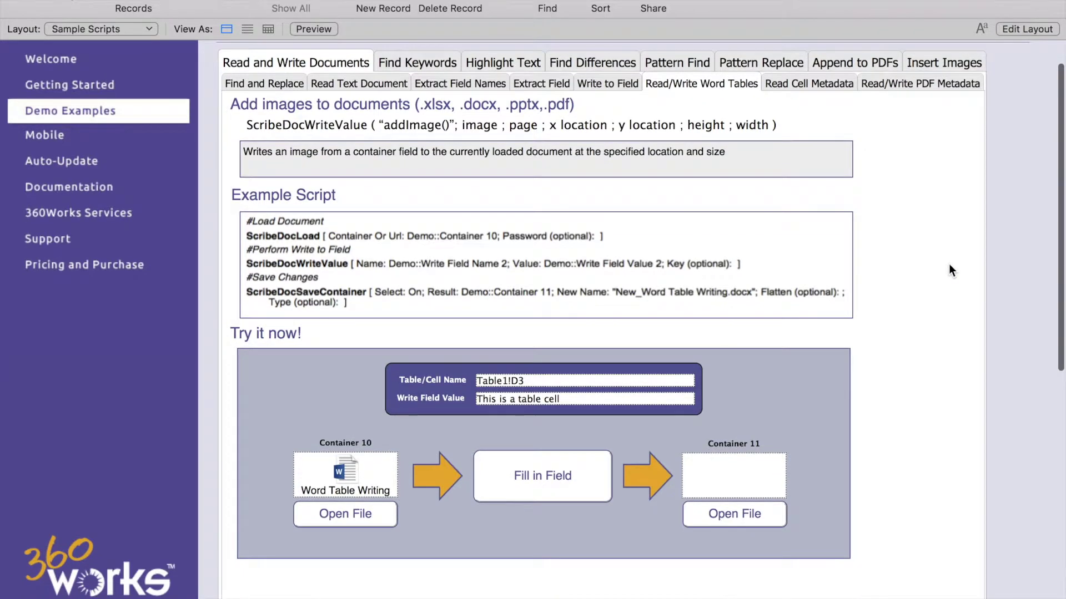
scroll(915, 247, up, 2)
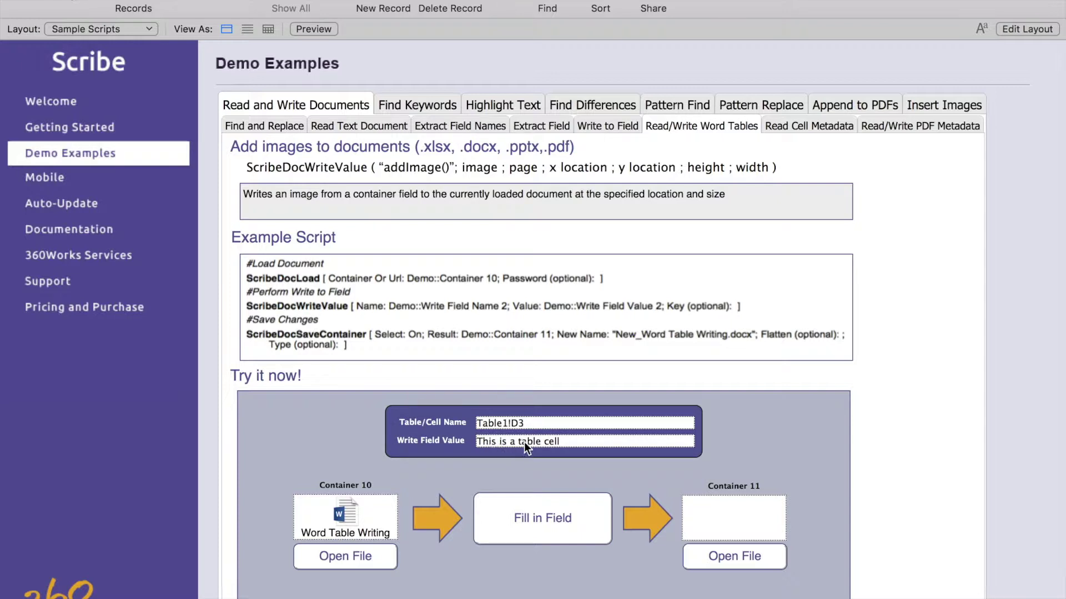
click(536, 530)
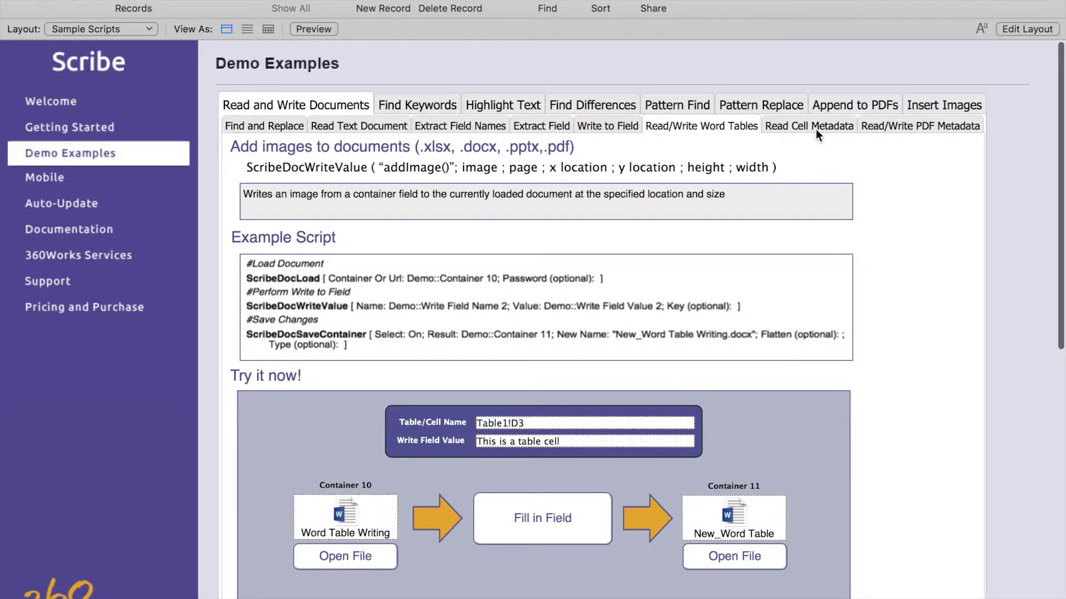
click(815, 129)
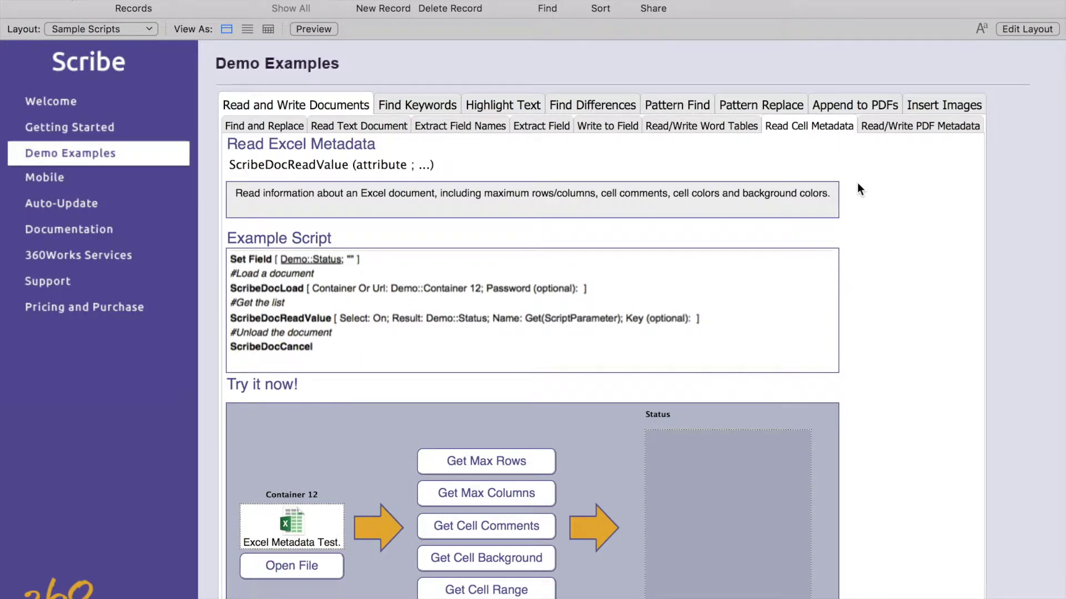
Step: Read the Excel file's max rows (16), max columns, comments, background colour and C11:C15 values
scroll(858, 185, down, 3)
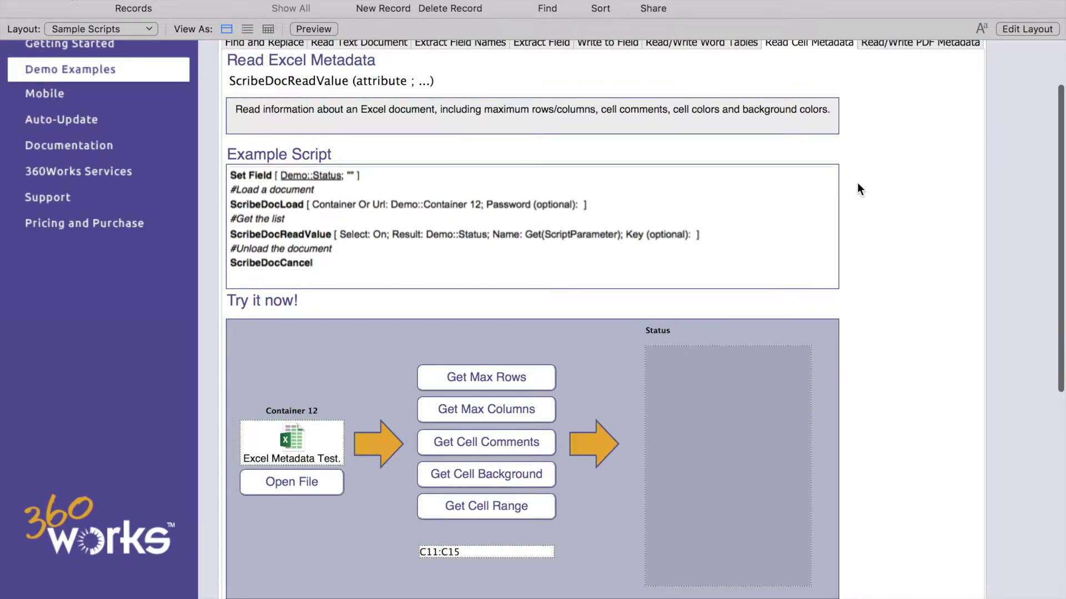
click(483, 378)
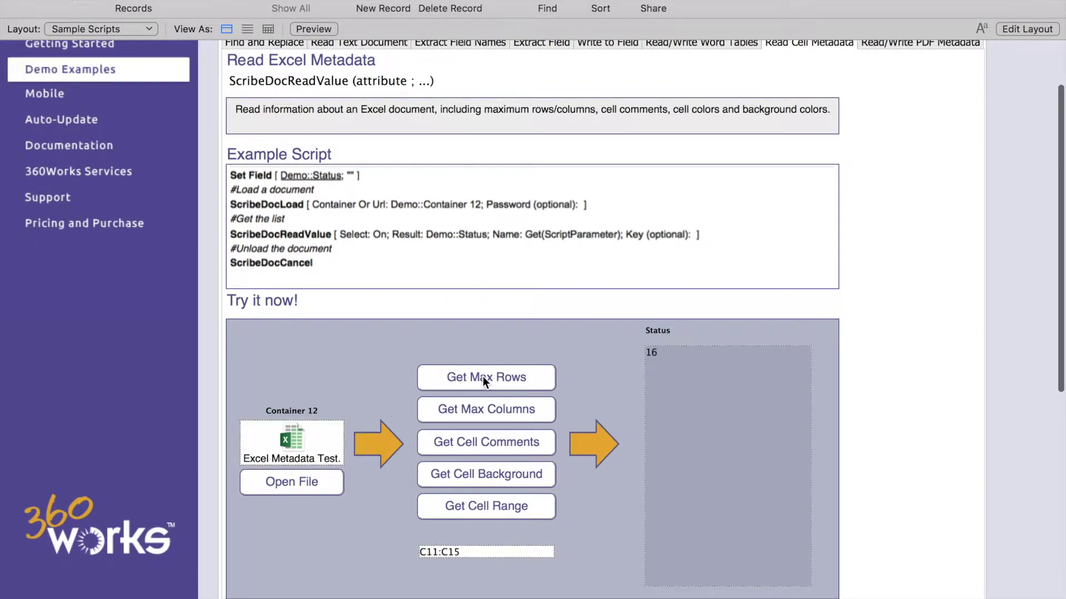
click(487, 409)
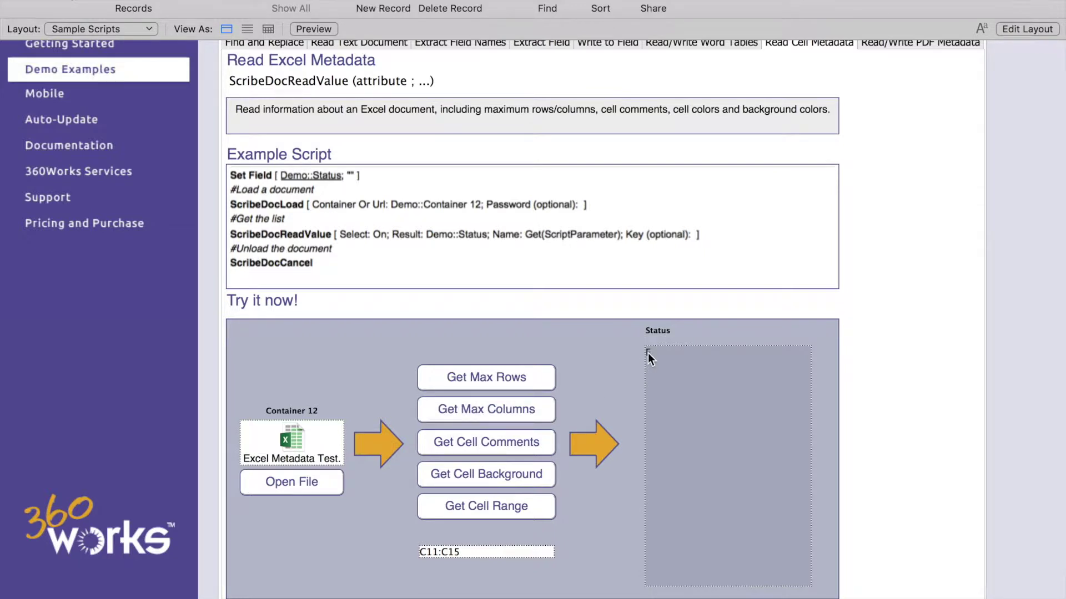
click(484, 442)
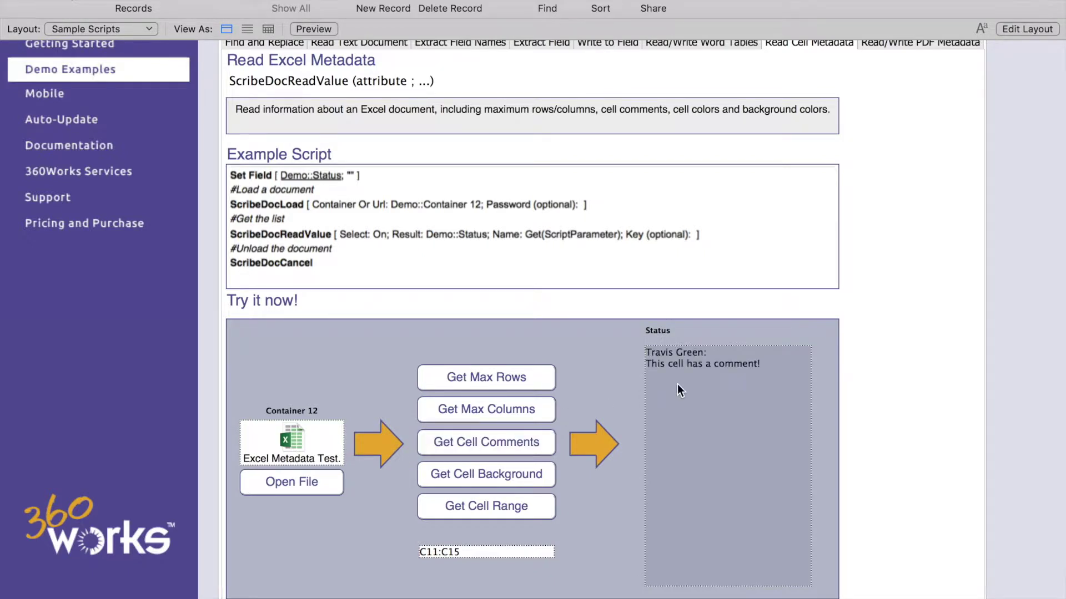
click(477, 477)
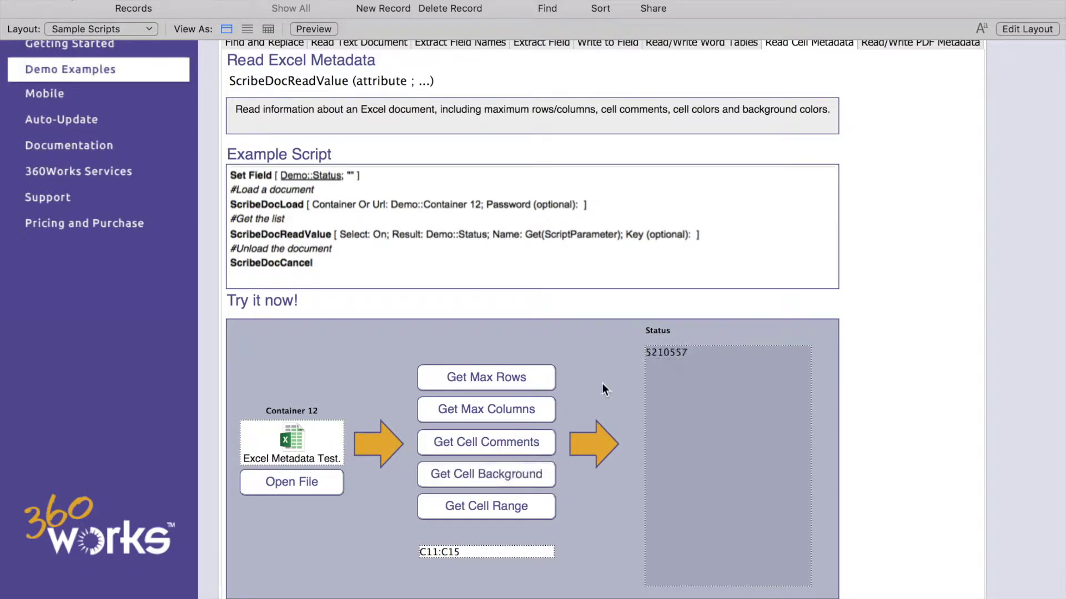
click(481, 504)
scroll(695, 492, up, 3)
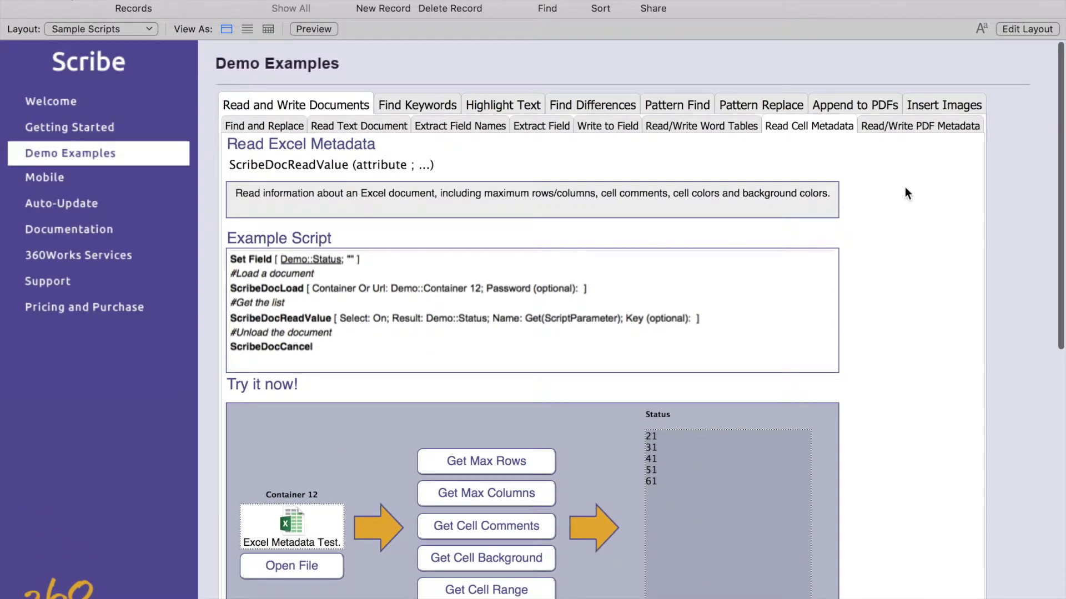
Step: Look through the Read/Write PDF Metadata example, then show Find Keywords with its ScribeFileAsKeywords script
click(912, 132)
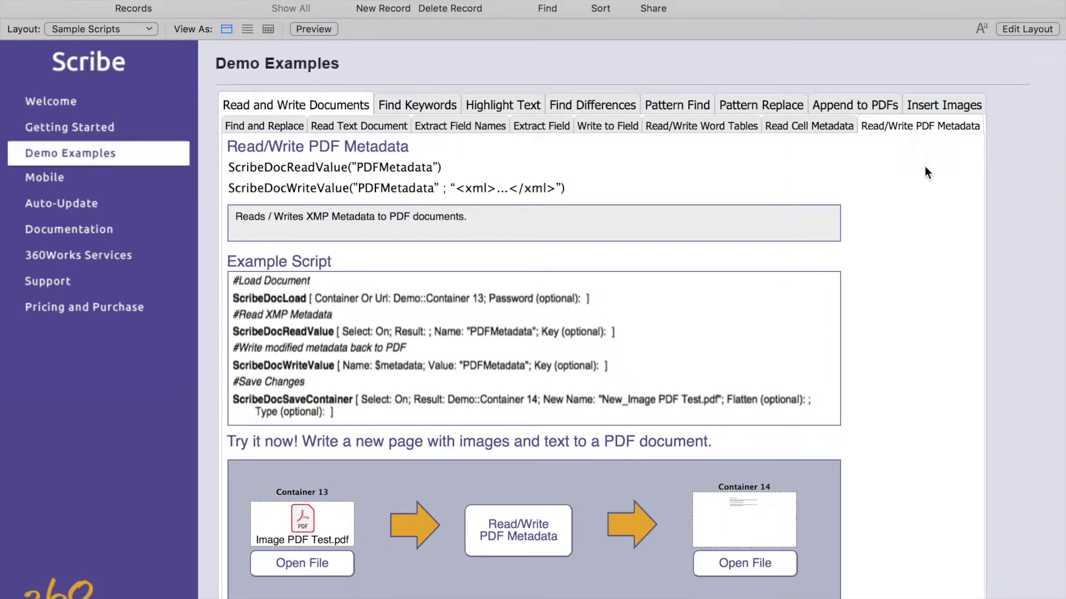
scroll(871, 195, down, 2)
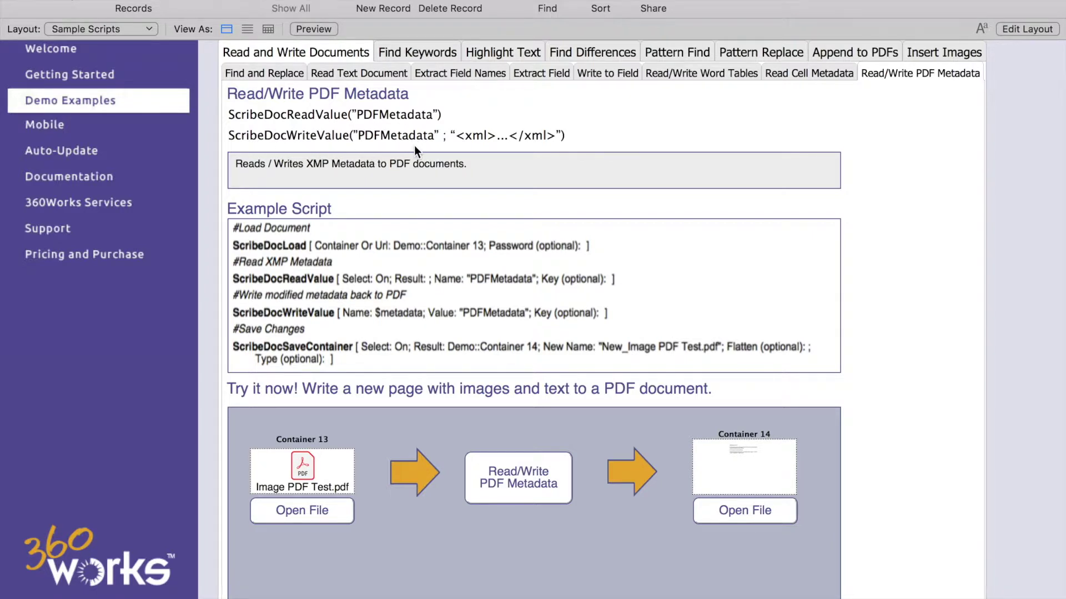
scroll(930, 307, down, 3)
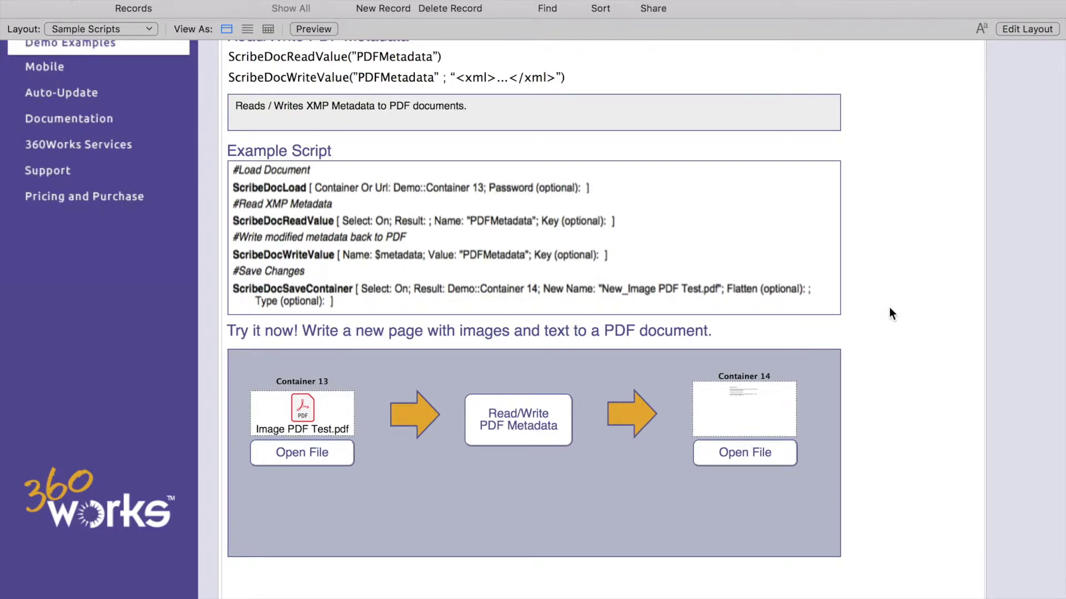
scroll(889, 308, down, 2)
scroll(889, 307, up, 6)
scroll(889, 315, up, 1)
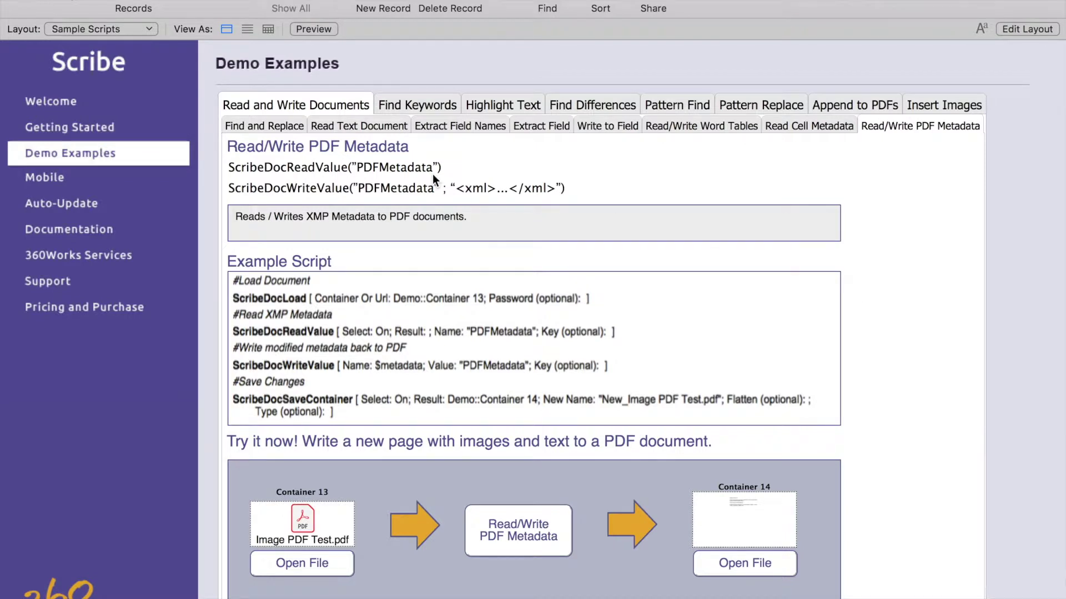
click(408, 105)
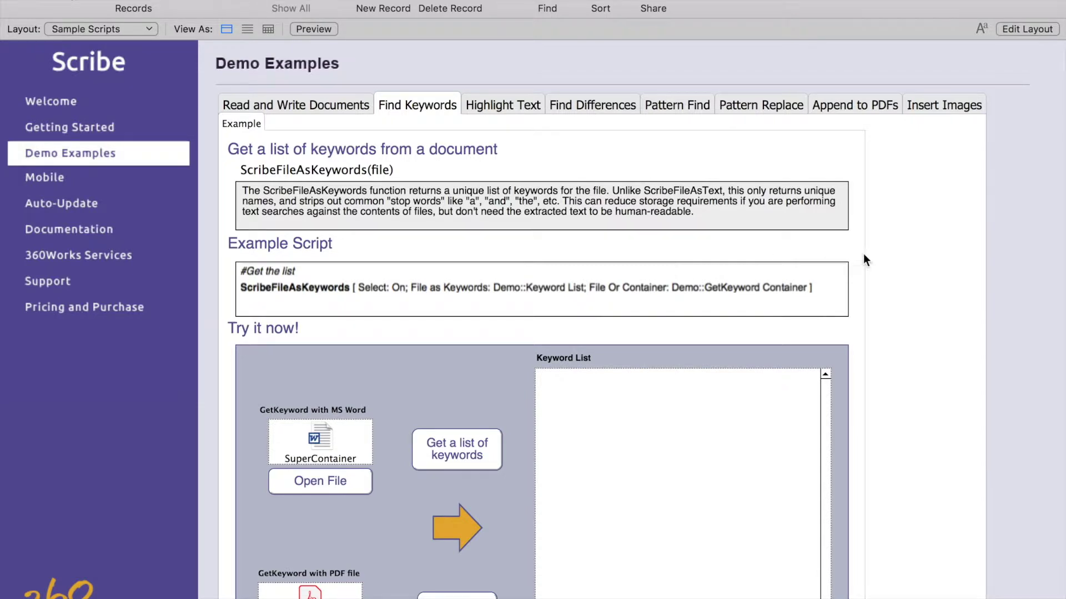
Step: Extract the keyword list from the MS Word document into the Keyword List field
scroll(916, 182, down, 3)
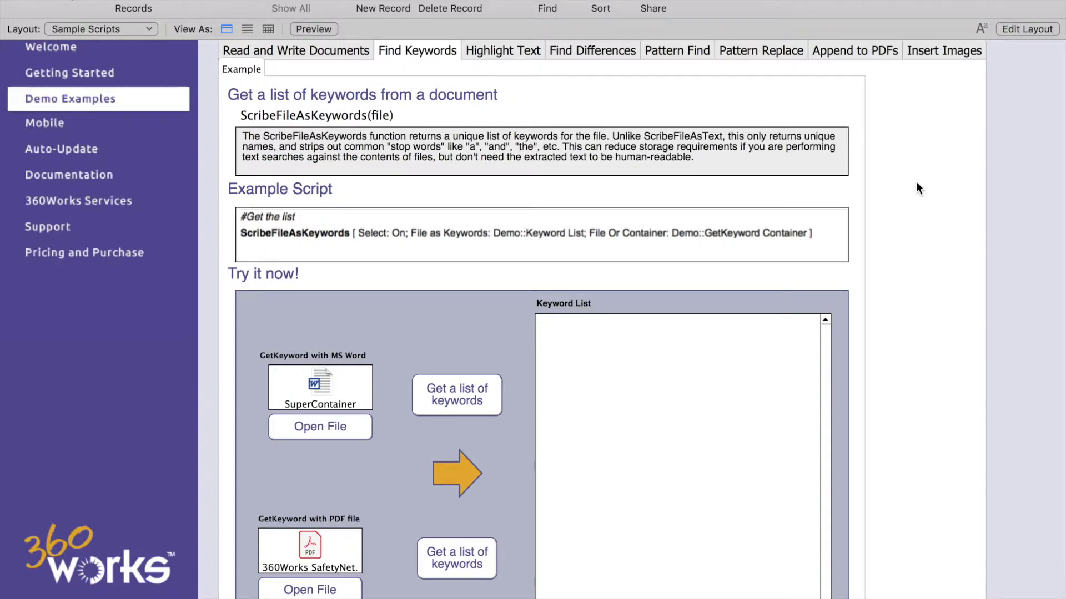
scroll(917, 183, down, 3)
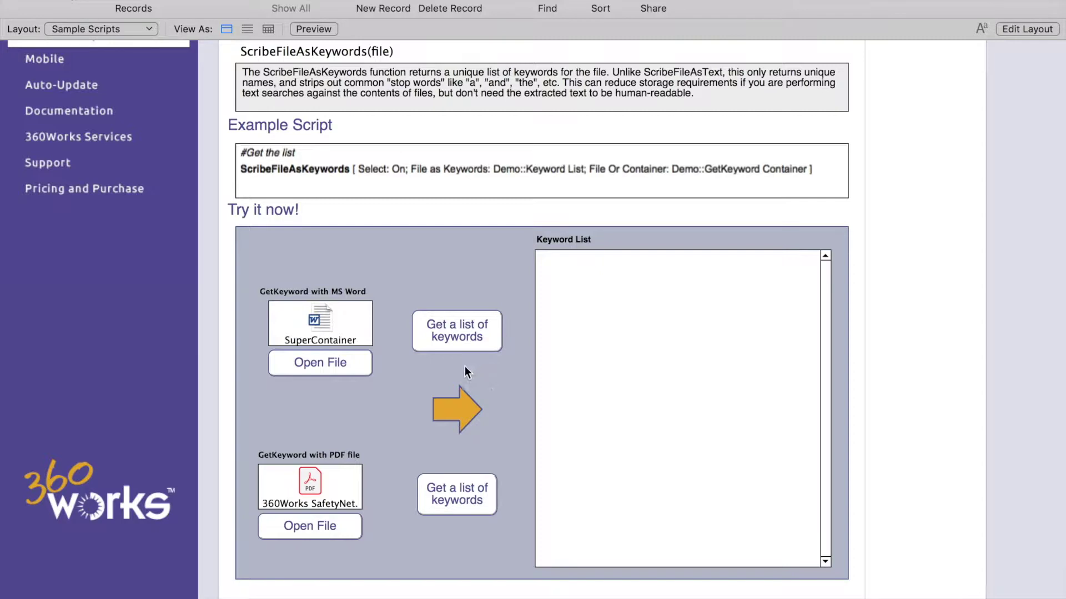
click(455, 336)
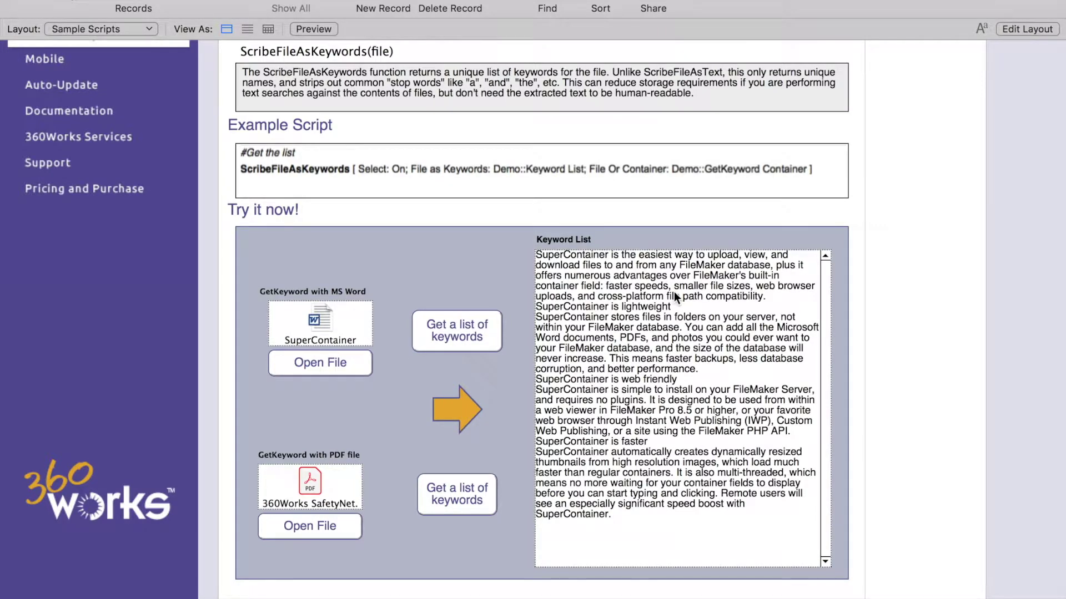
scroll(714, 294, down, 2)
click(614, 337)
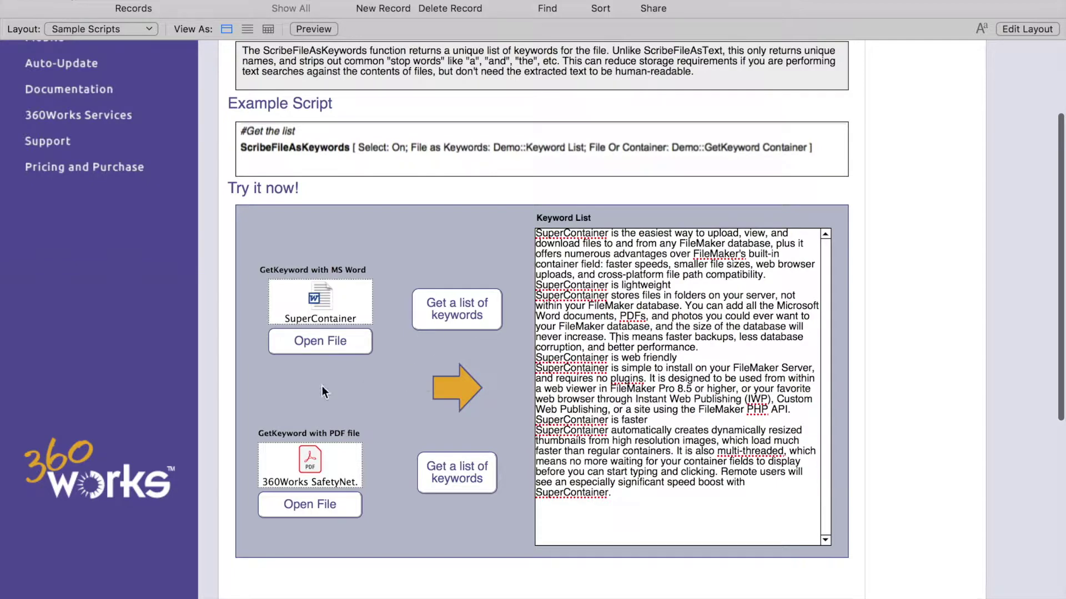
Step: Extract the keyword list from the SafetyNet PDF and scroll through the resulting Keyword List text
click(456, 475)
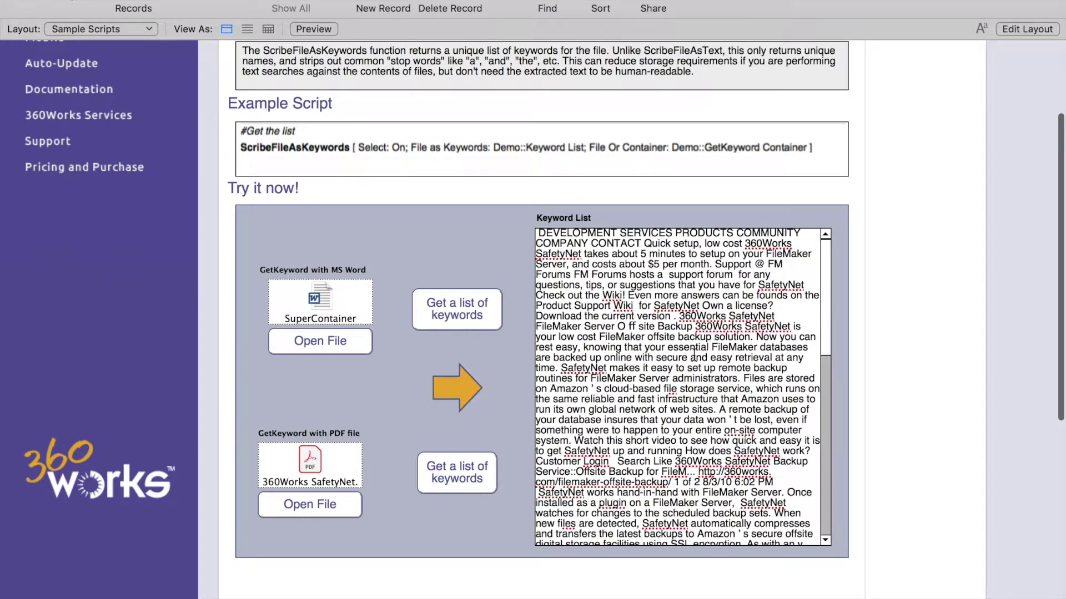
scroll(694, 288, down, 1)
scroll(694, 288, down, 10)
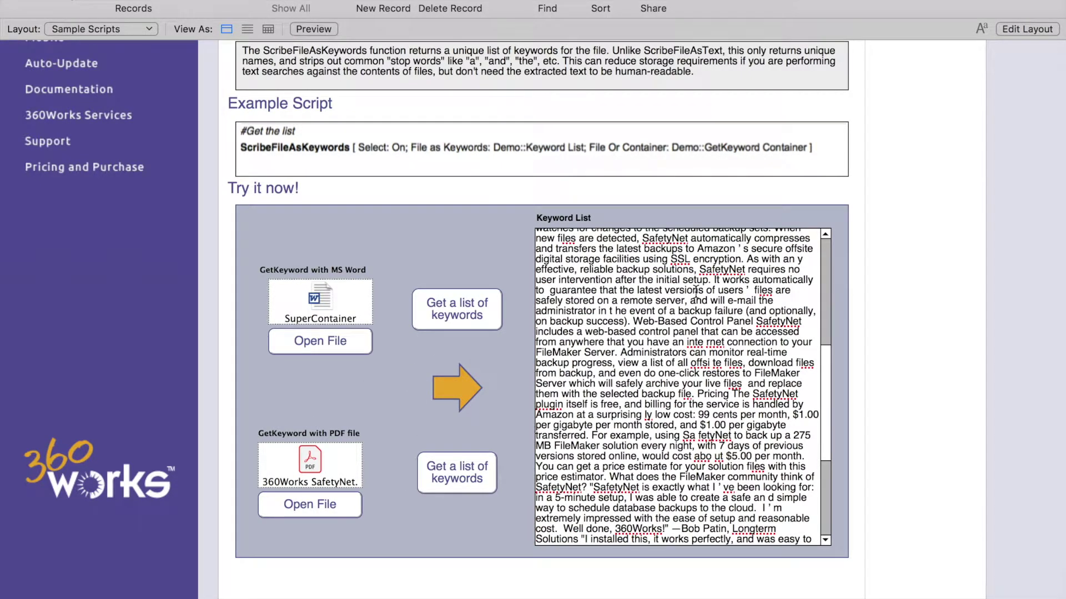
scroll(696, 289, down, 7)
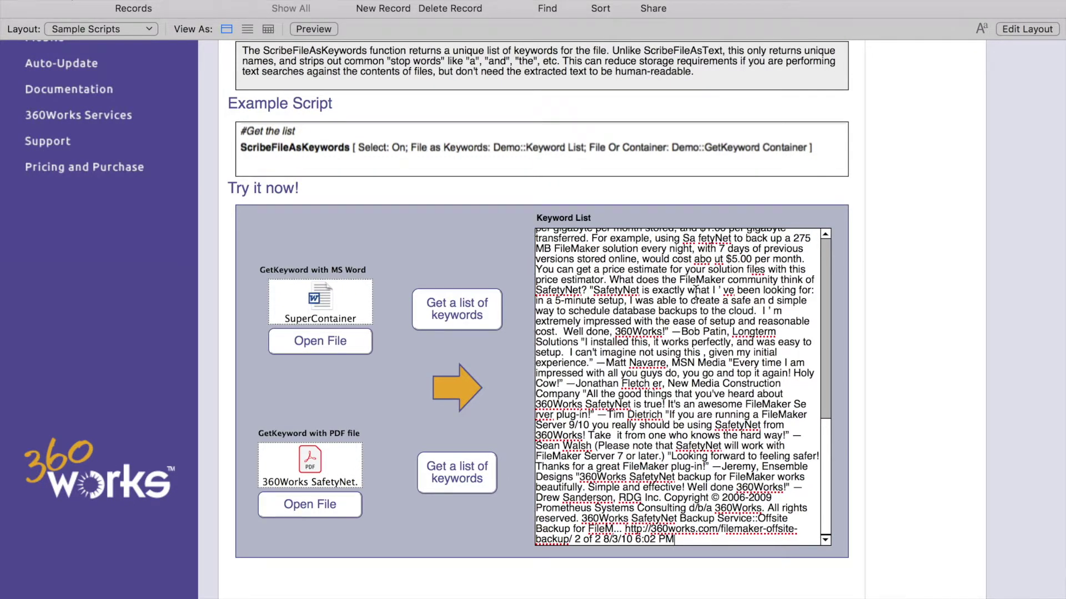
scroll(696, 289, up, 20)
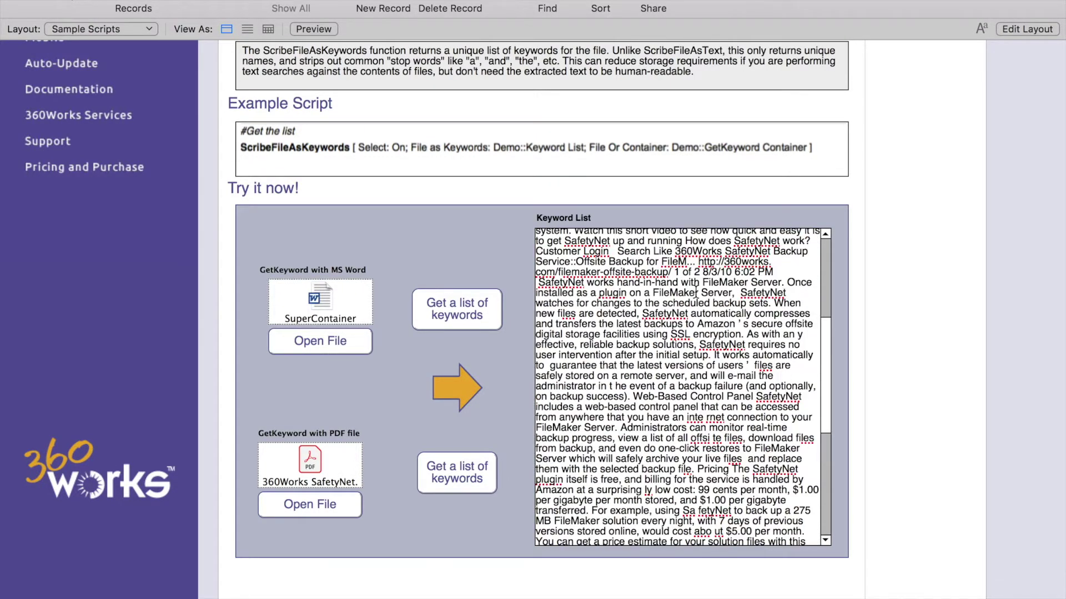
scroll(696, 289, up, 4)
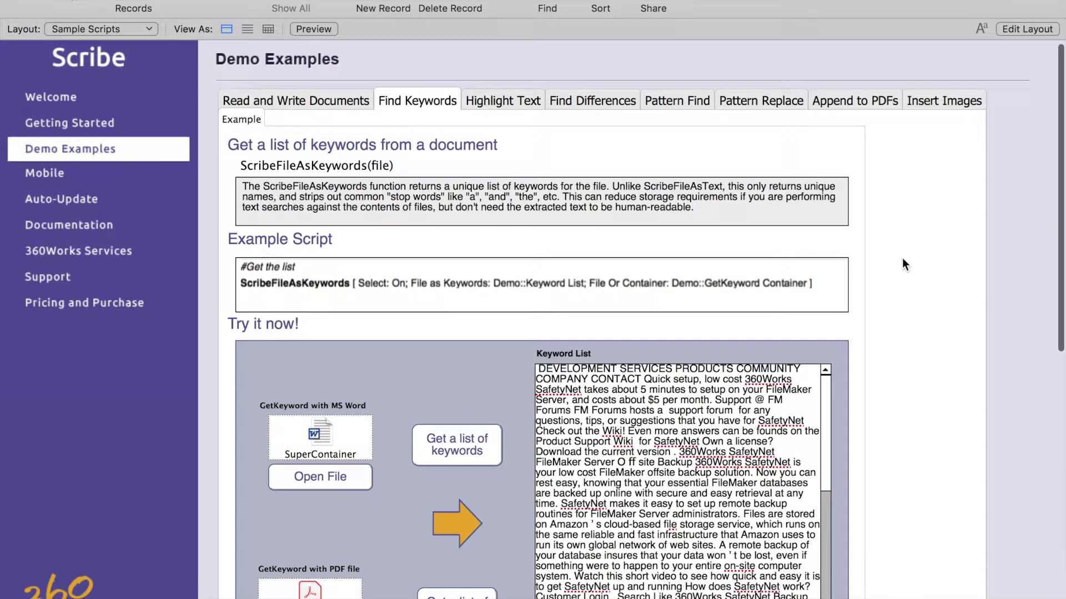
scroll(903, 264, up, 1)
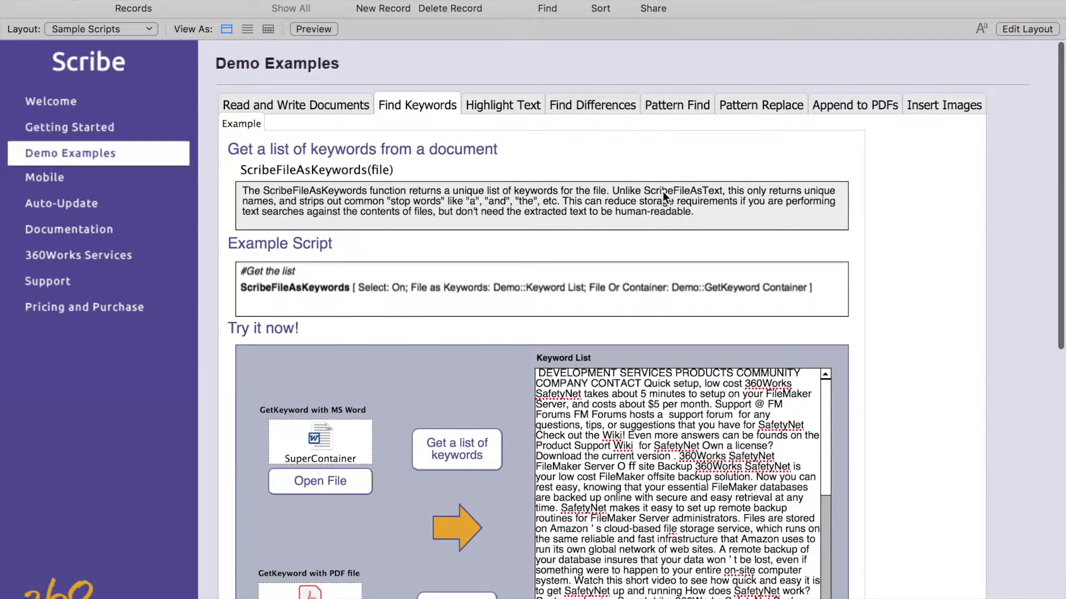
click(513, 110)
Step: Highlight every occurrence of FileMaker in the sample text, filling Highlighted Text 2
scroll(895, 175, down, 3)
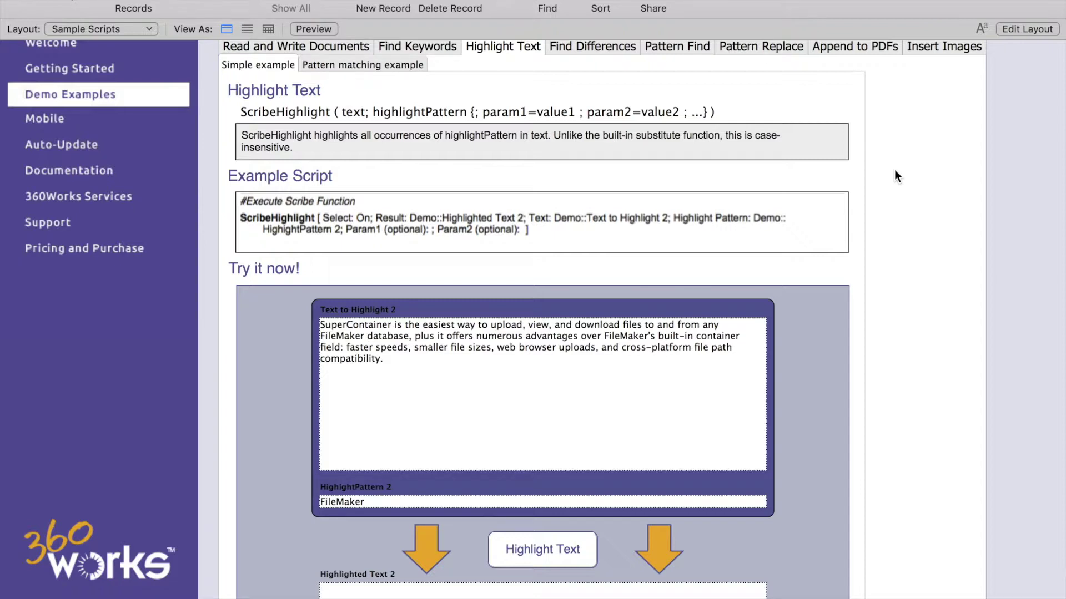
scroll(894, 176, down, 3)
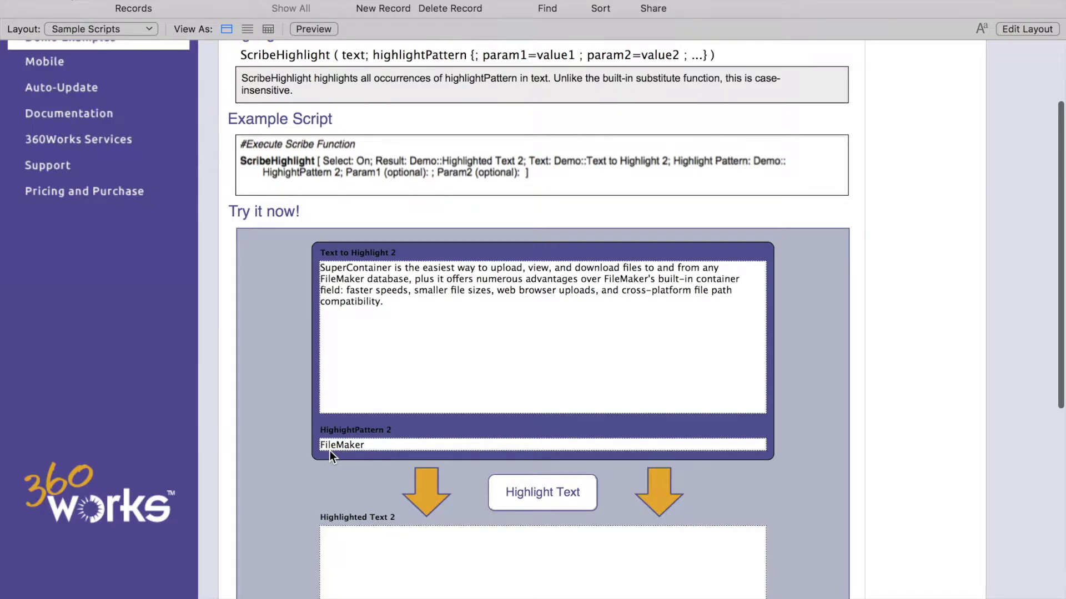
scroll(261, 303, down, 3)
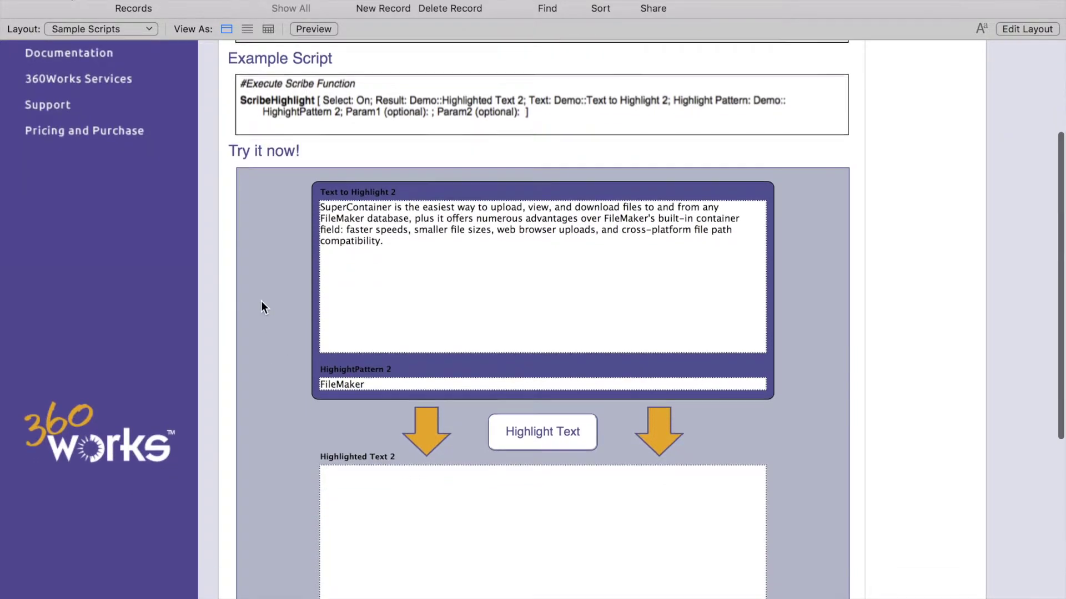
click(536, 439)
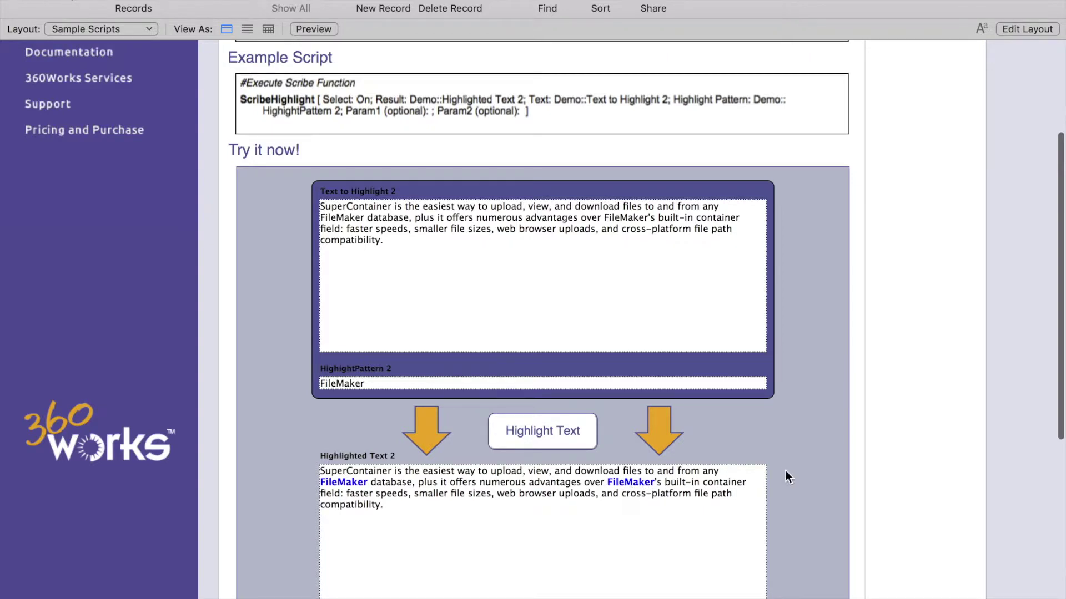
scroll(851, 458, up, 5)
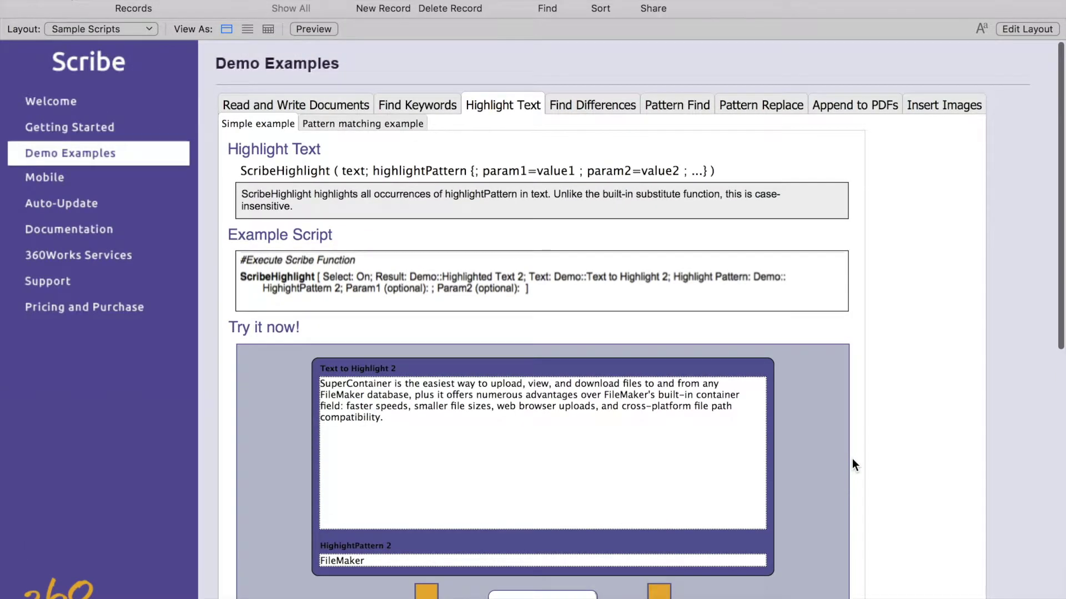
Step: Highlight the agreement's bracketed placeholders in bold blue using the pattern-matching example
click(363, 124)
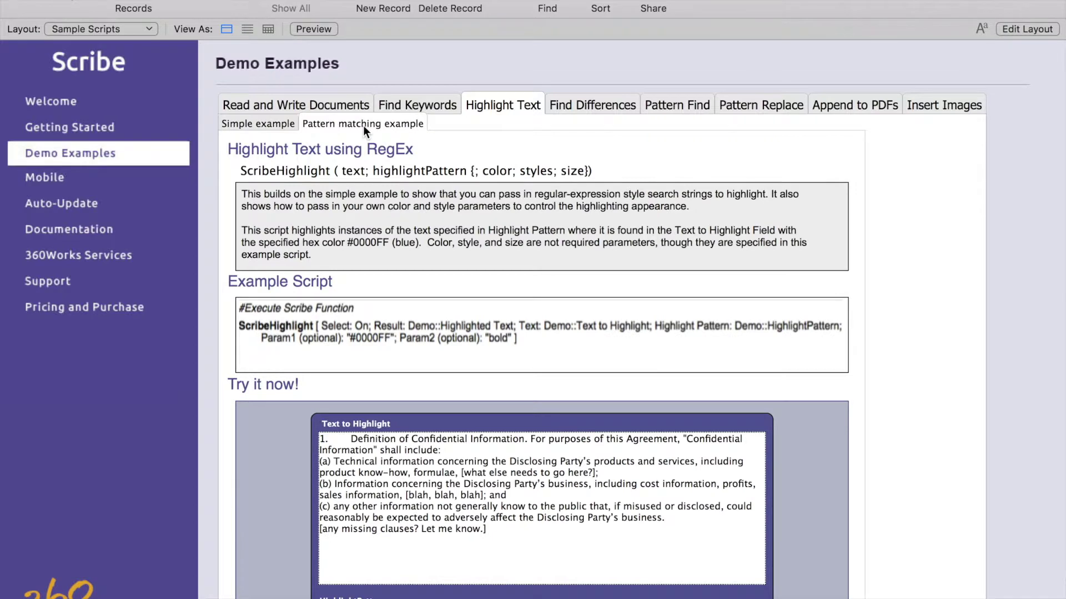
scroll(902, 259, down, 6)
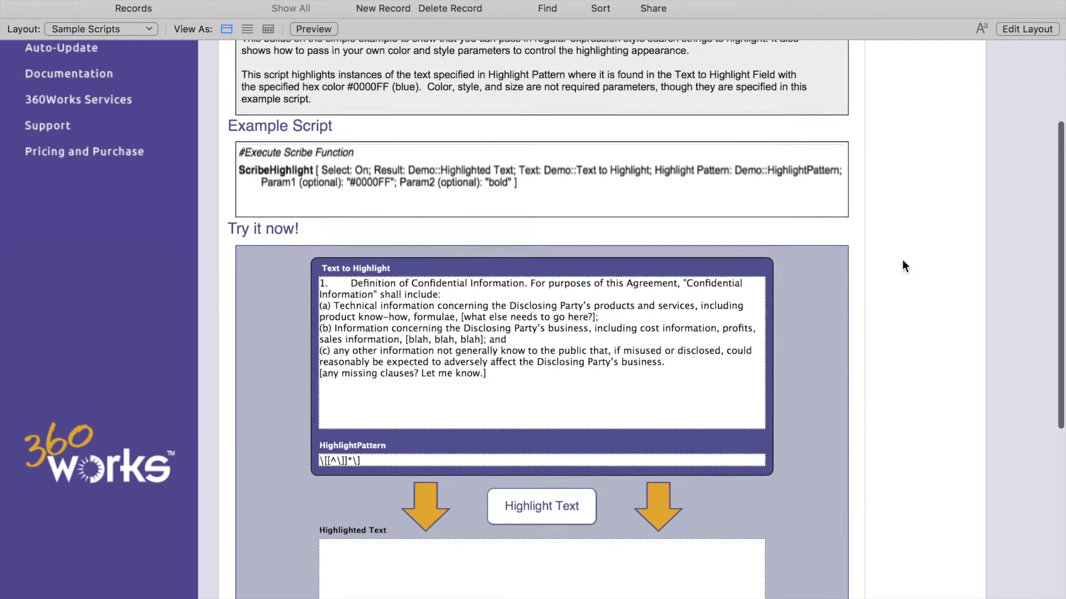
scroll(866, 283, up, 2)
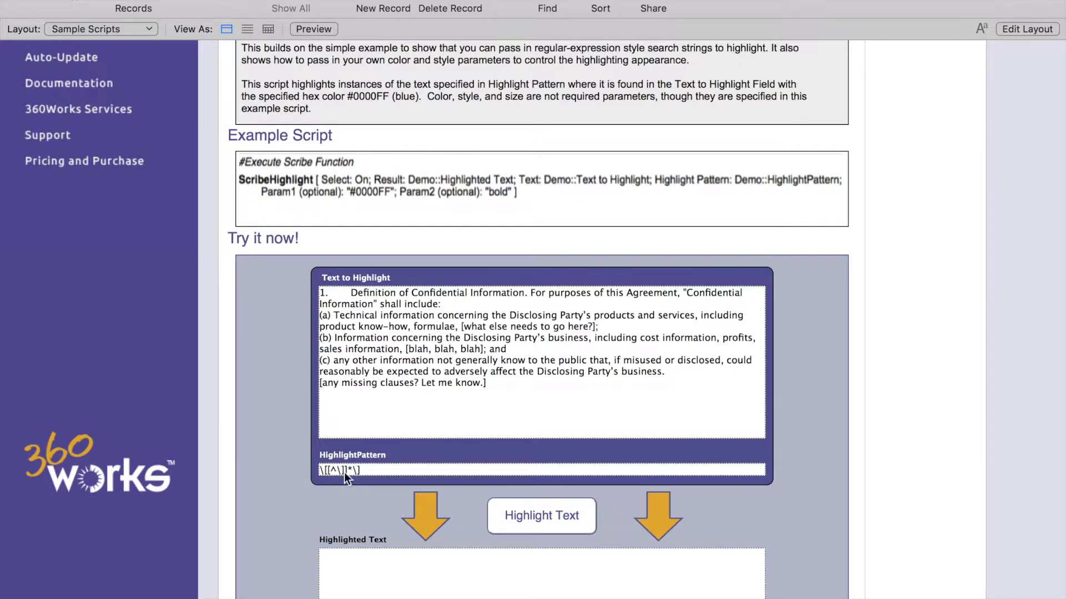
scroll(265, 391, down, 2)
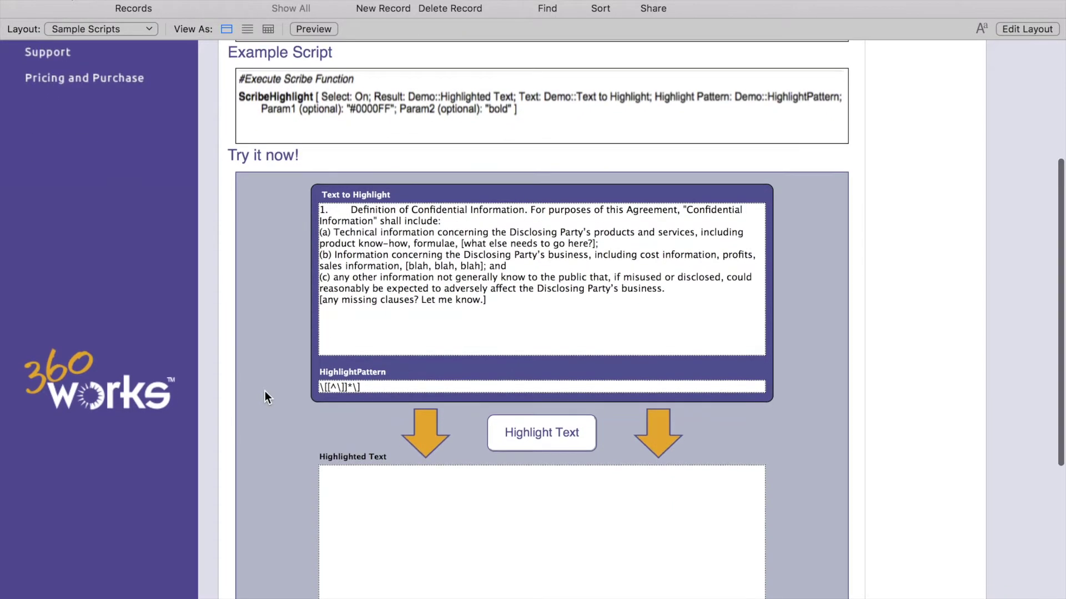
click(558, 444)
scroll(860, 280, down, 1)
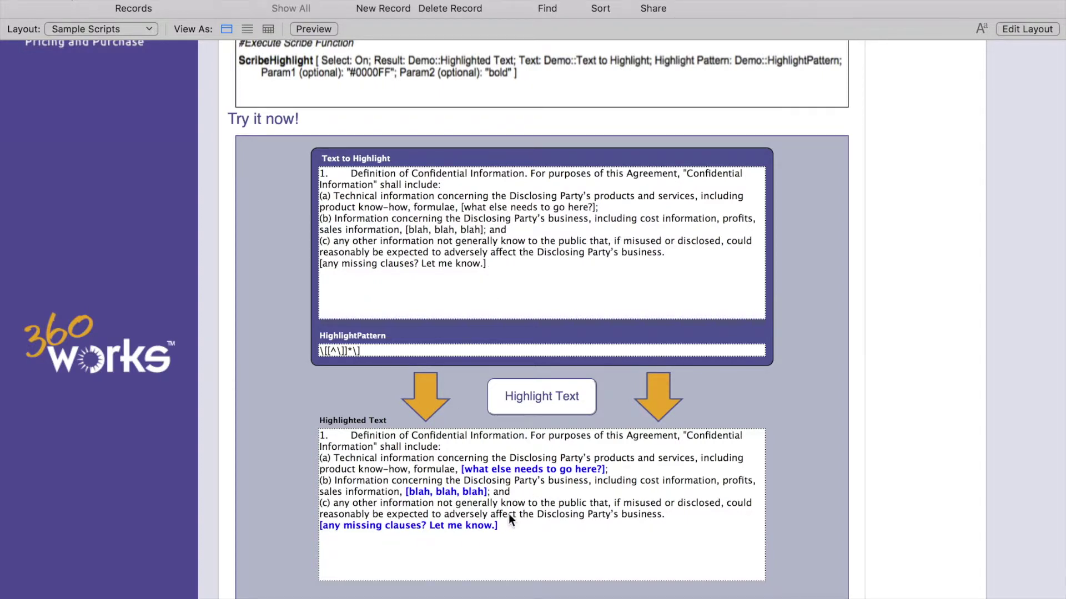
scroll(896, 351, up, 10)
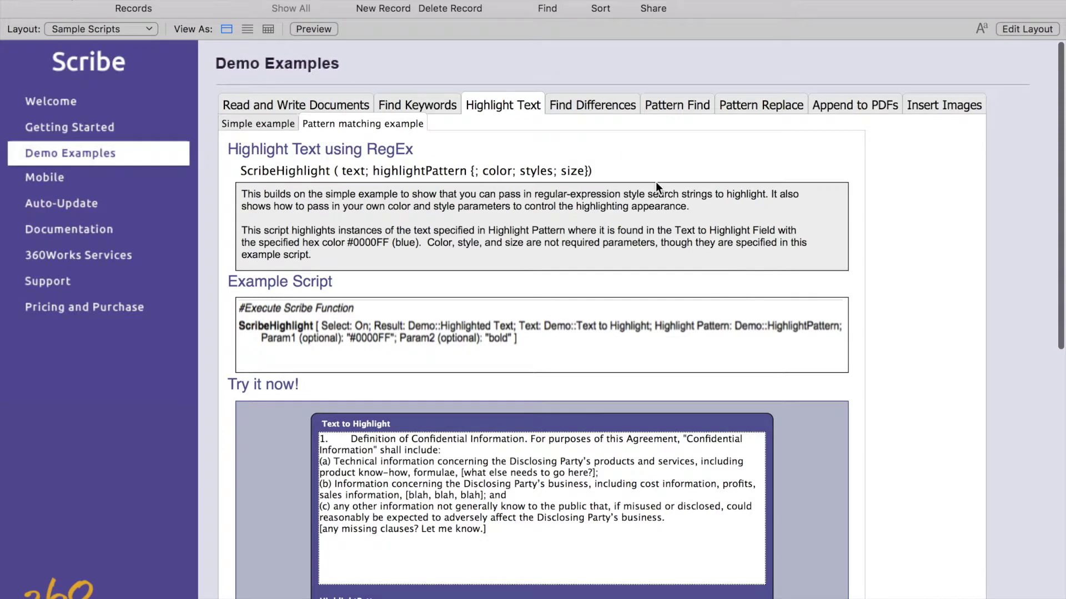
click(595, 107)
Step: Compare the two agreement texts, showing deletions in red and additions in green in Diff Result
scroll(884, 250, down, 3)
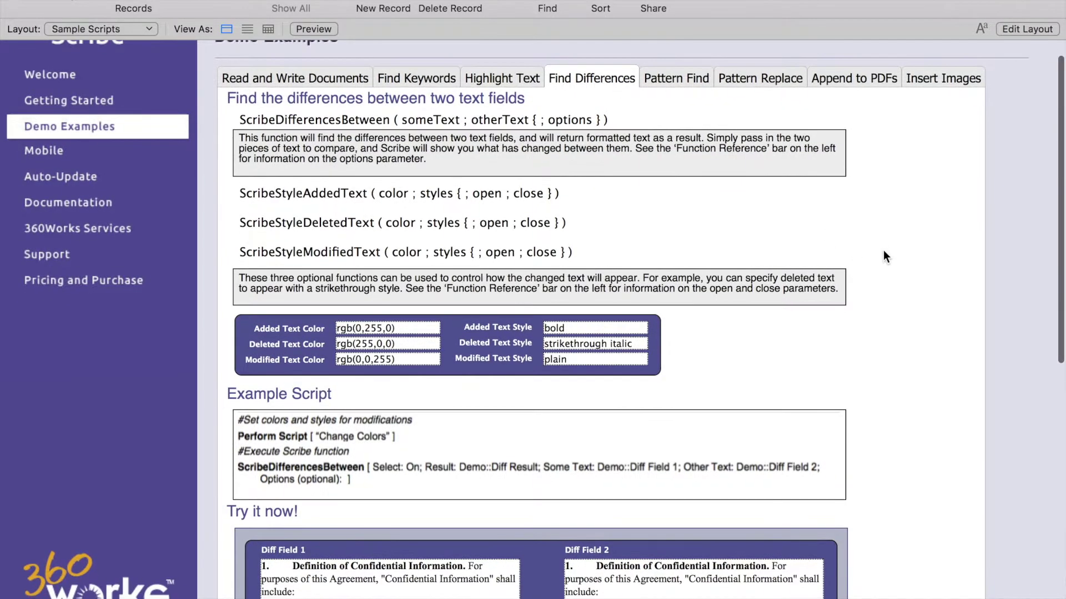
scroll(884, 250, down, 6)
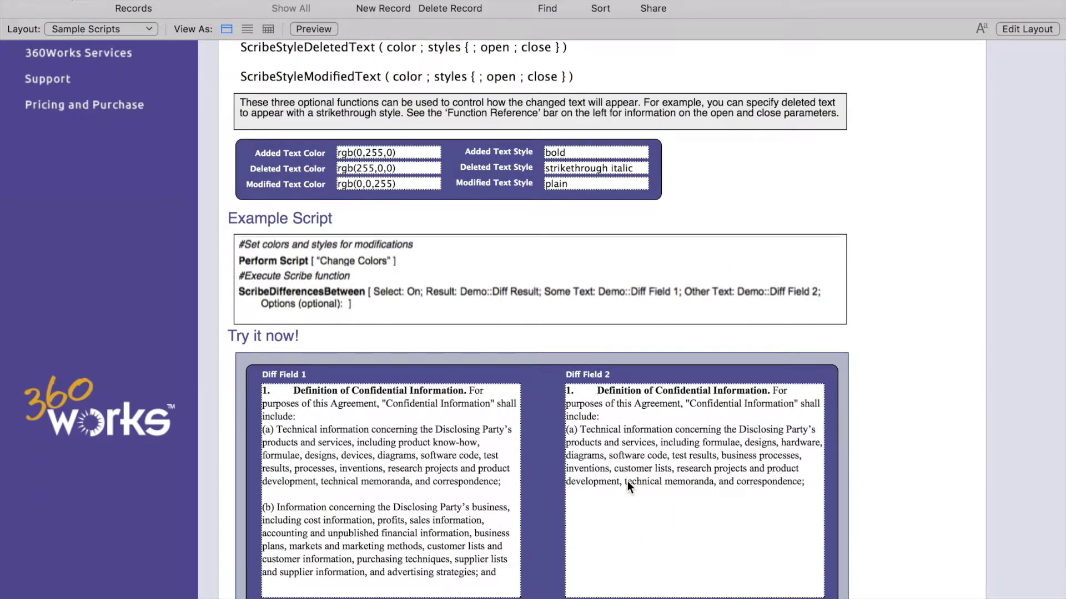
scroll(920, 396, up, 3)
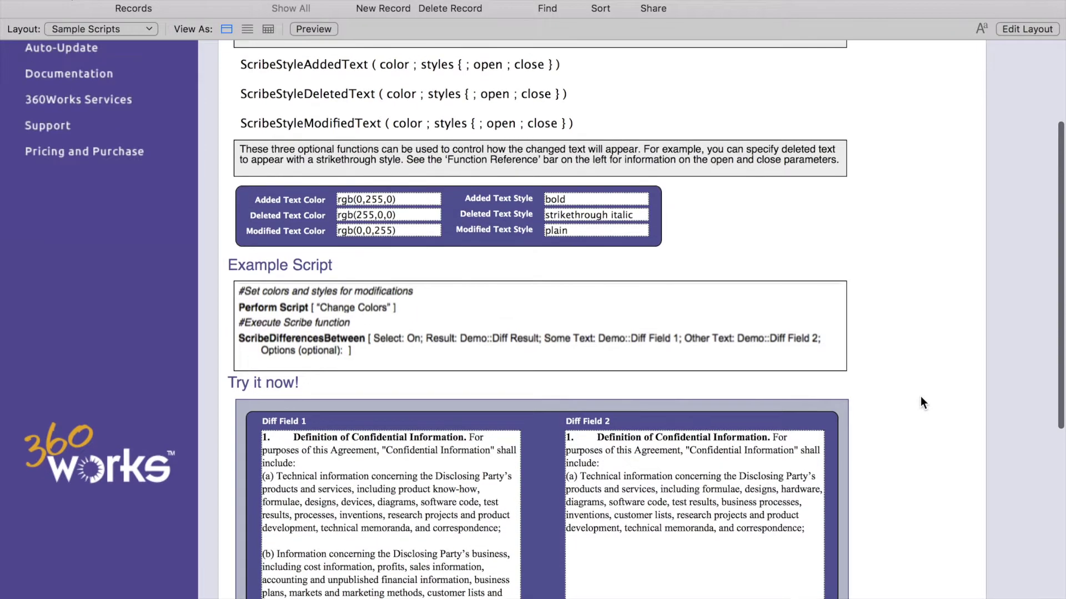
scroll(920, 397, up, 1)
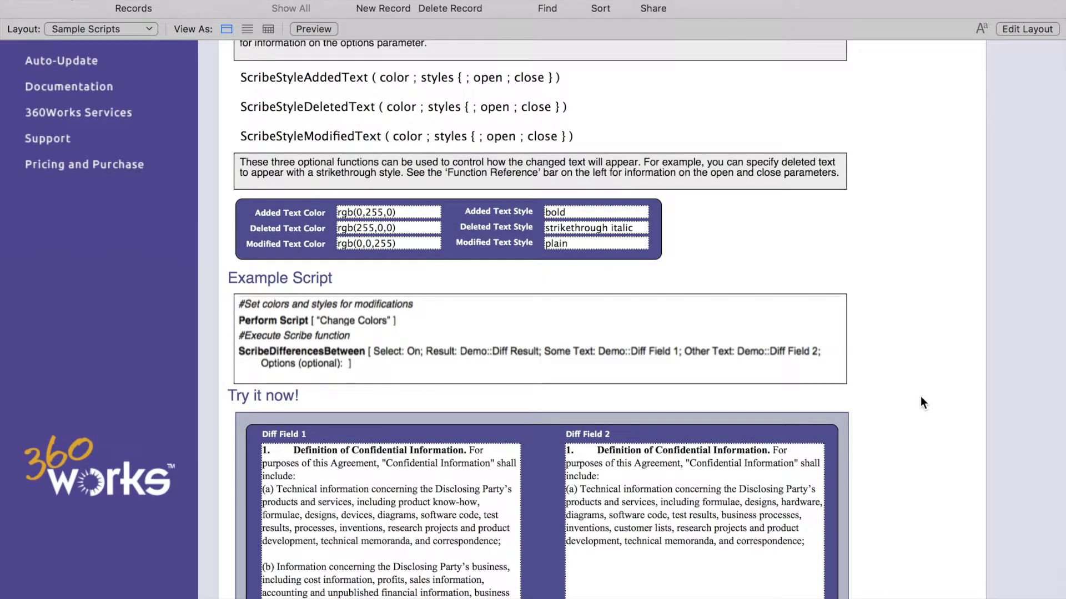
scroll(921, 396, up, 6)
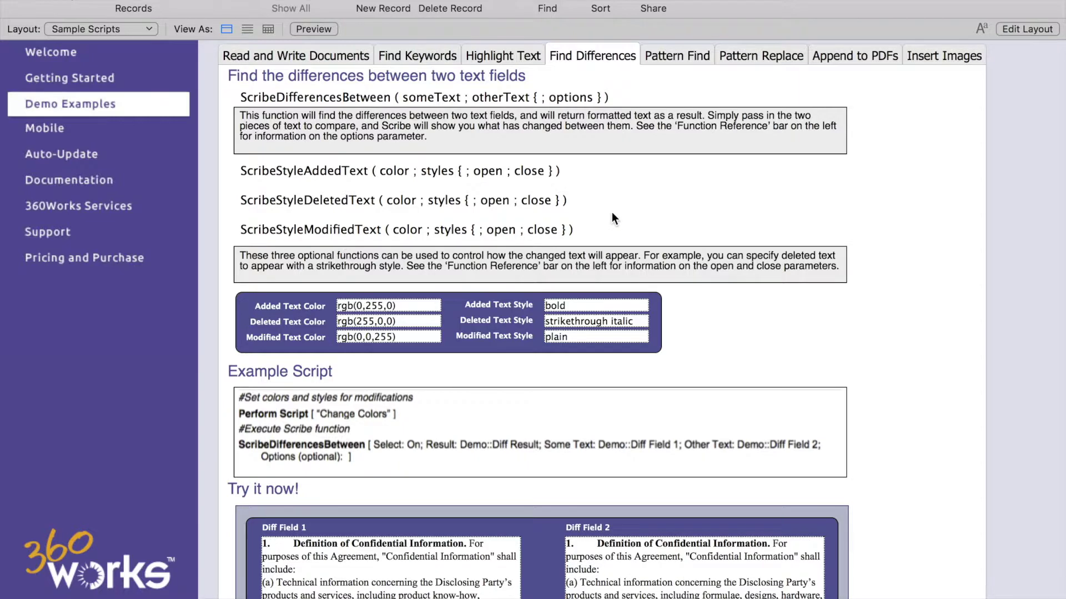
scroll(755, 208, down, 4)
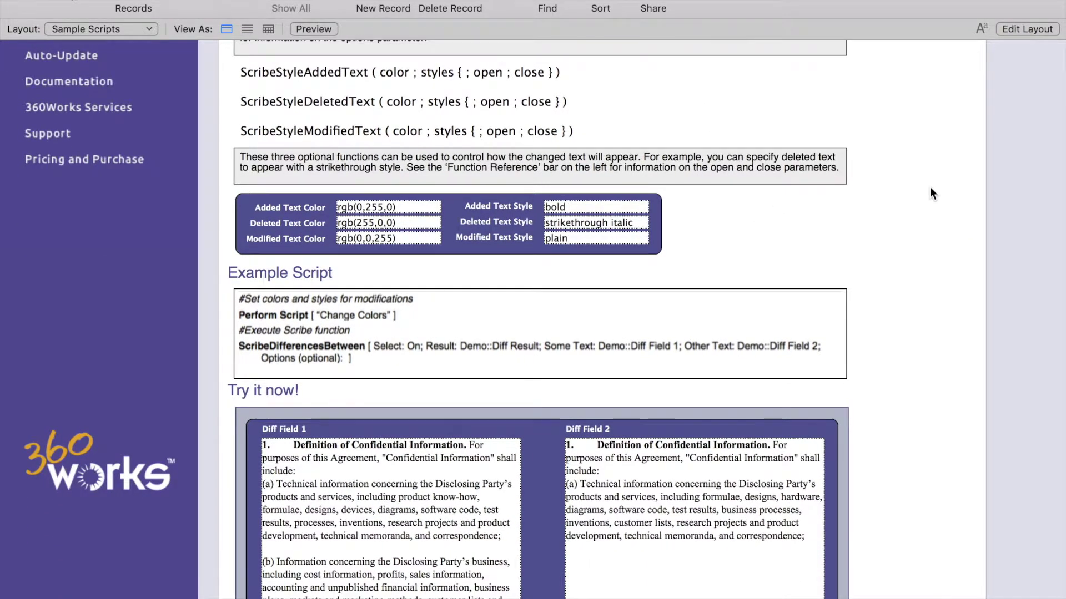
scroll(930, 193, down, 10)
scroll(930, 193, down, 1)
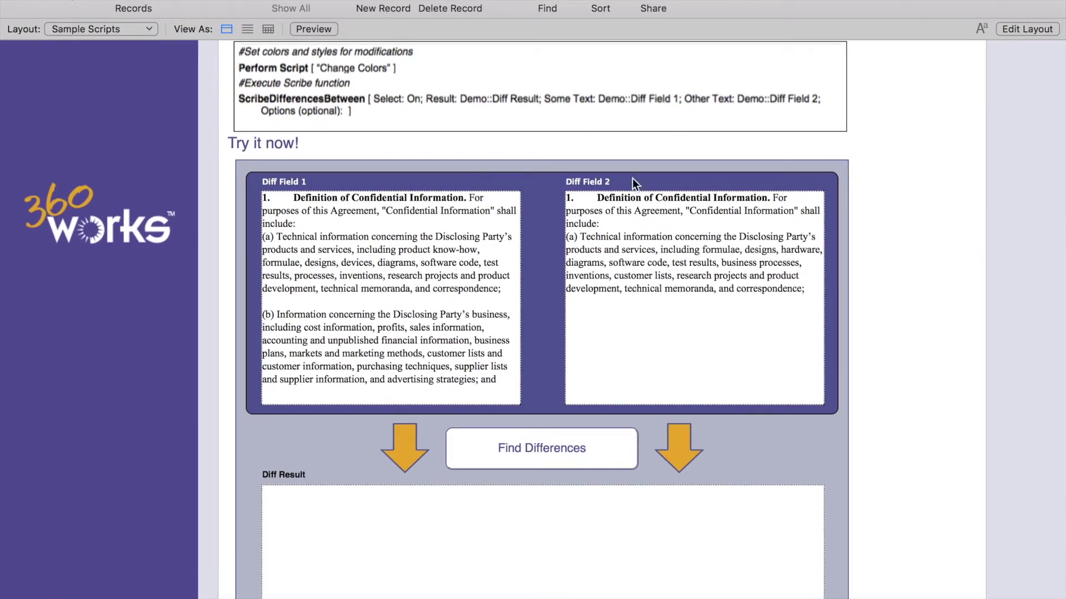
click(549, 454)
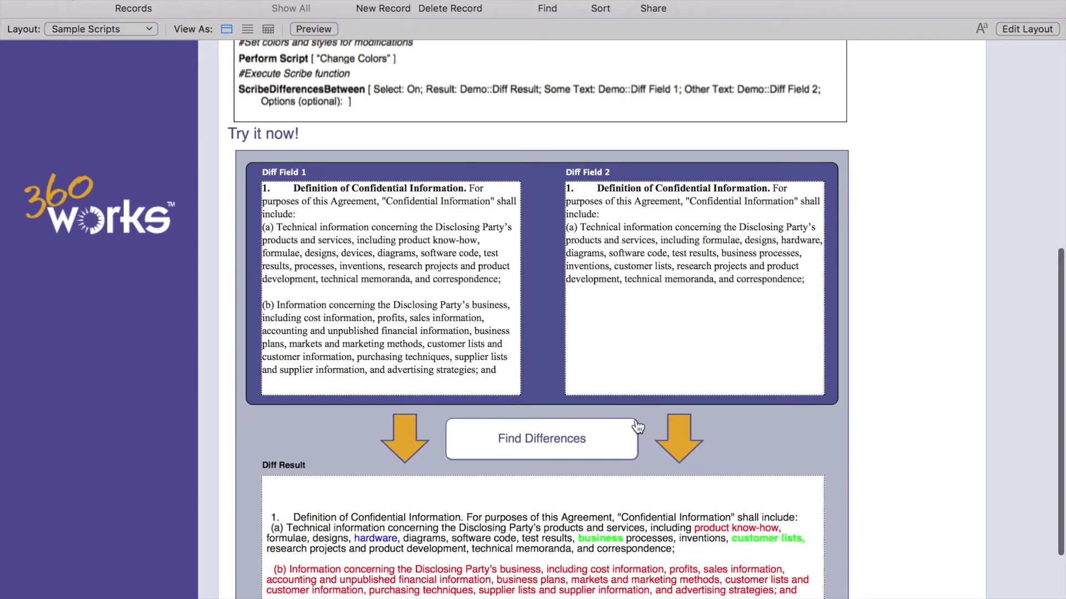
scroll(838, 307, down, 5)
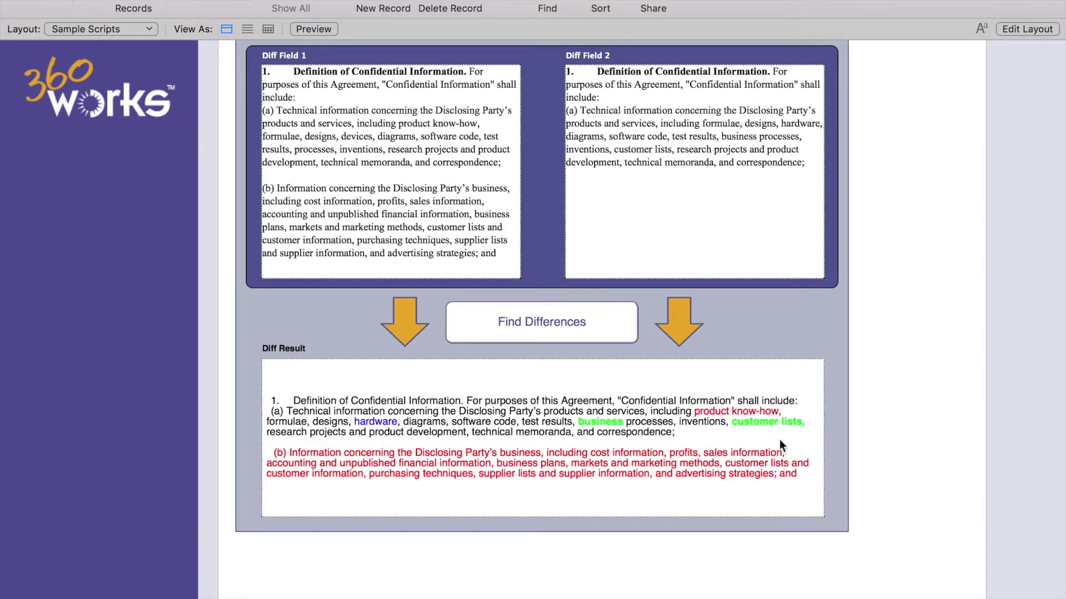
scroll(900, 400, up, 10)
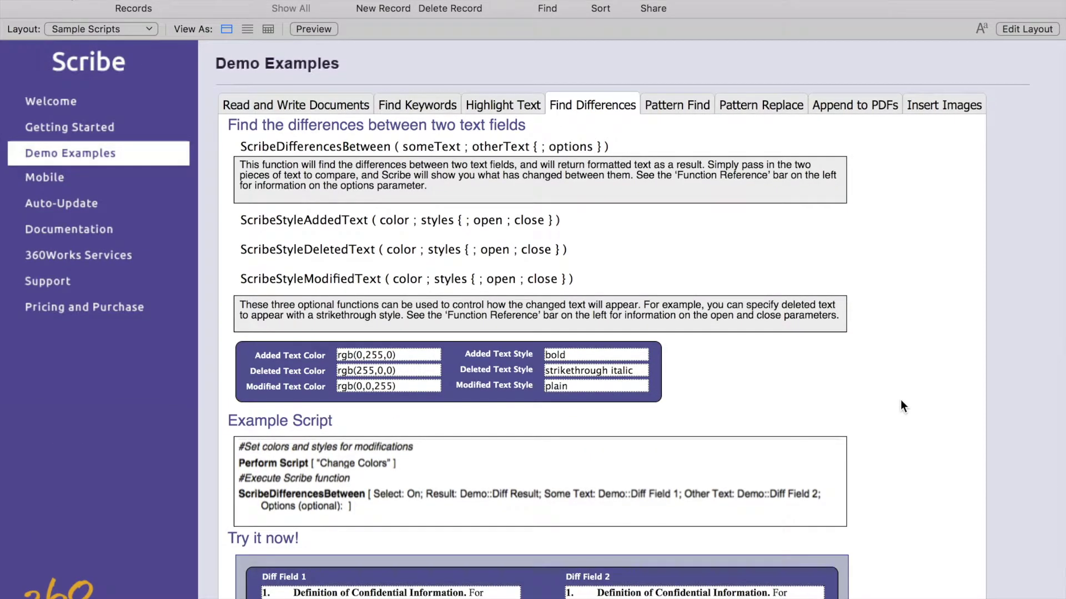
Step: Extract the numeric values 123, 5321 and 0121 with the regex [0-9]+ into MatchAll Result
click(672, 111)
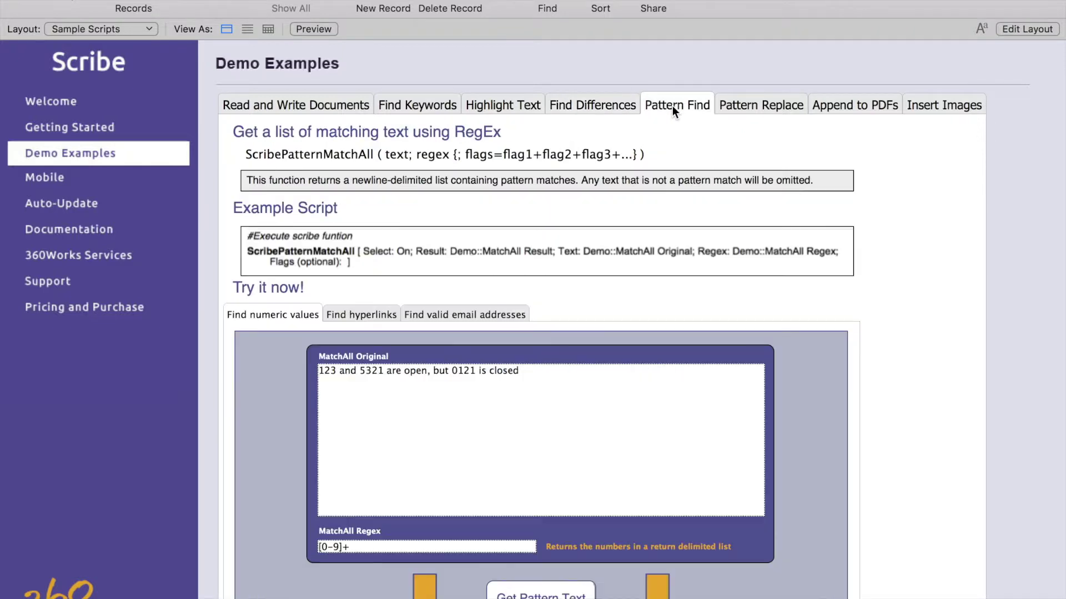
scroll(947, 232, down, 5)
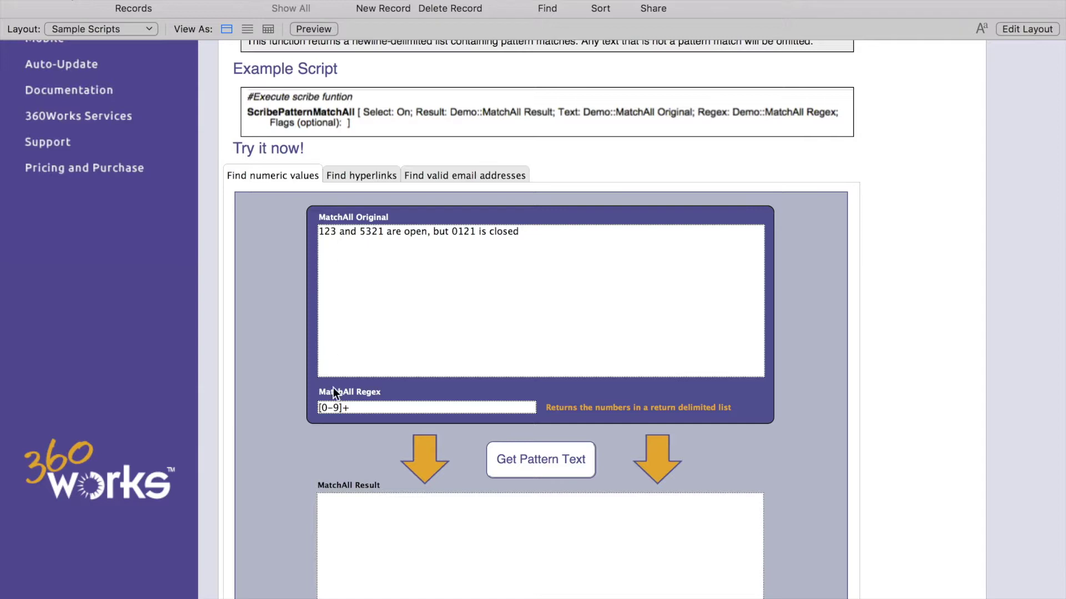
click(550, 468)
scroll(861, 341, down, 3)
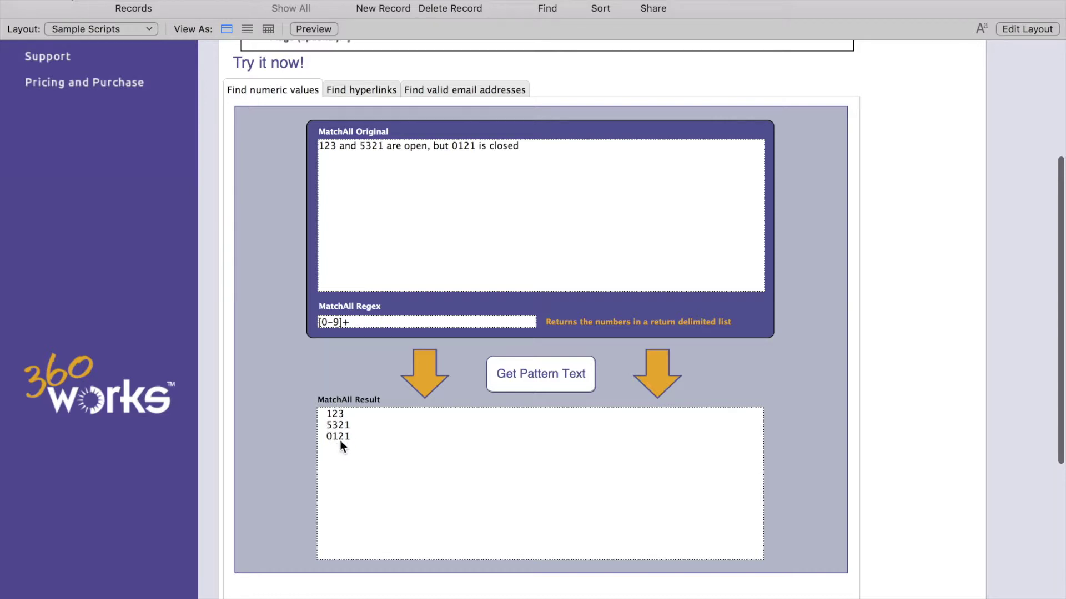
scroll(857, 428, up, 5)
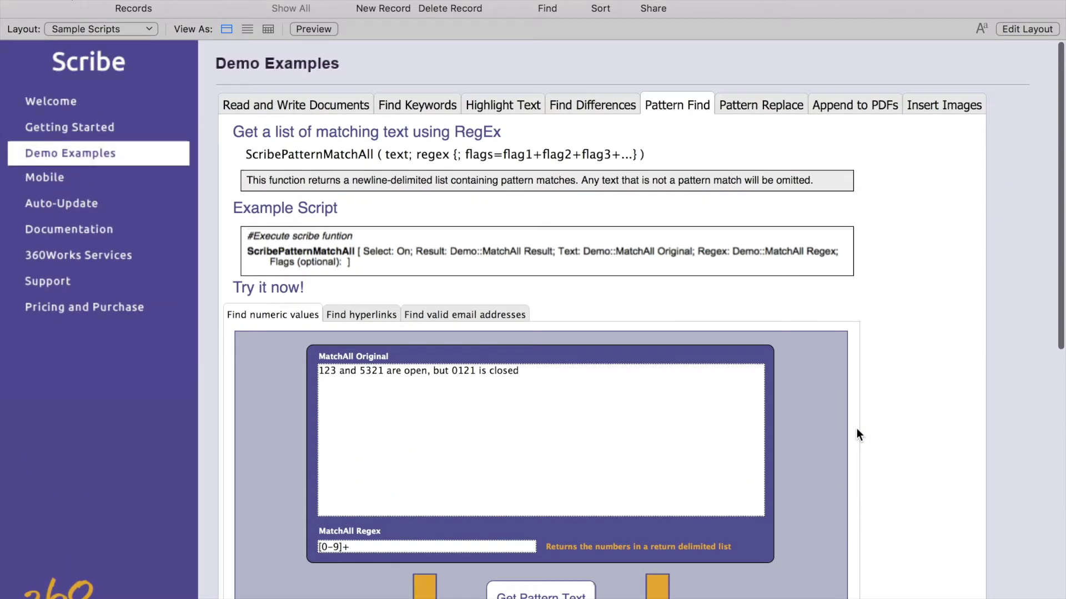
Step: Substitute 'very fast' for 'quick' so the sentence reads 'The very fast brown fox jumped over the lazy dog.'
click(764, 105)
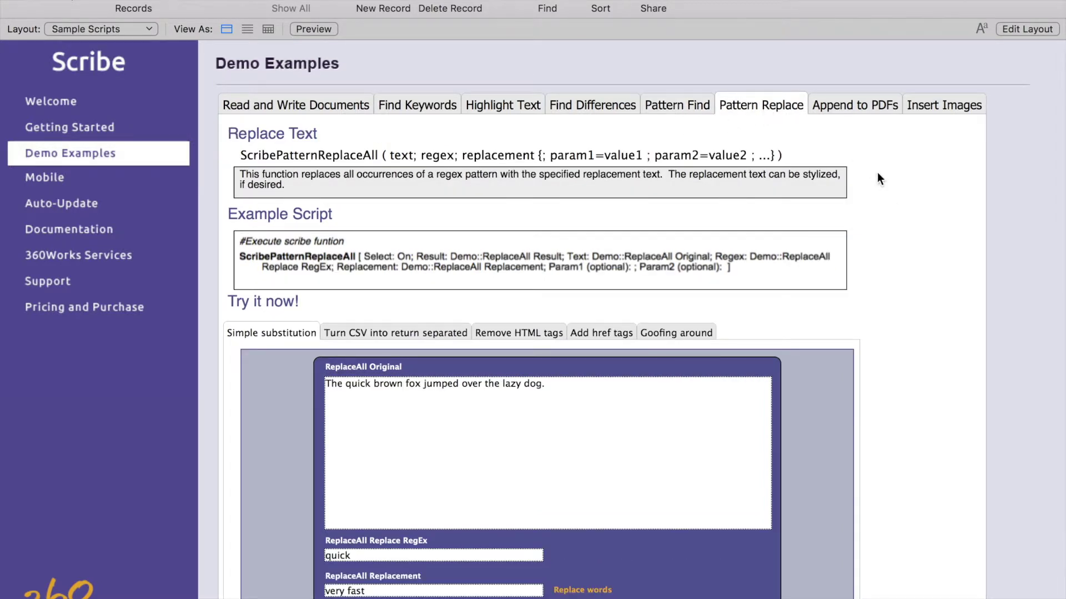
scroll(878, 170, down, 3)
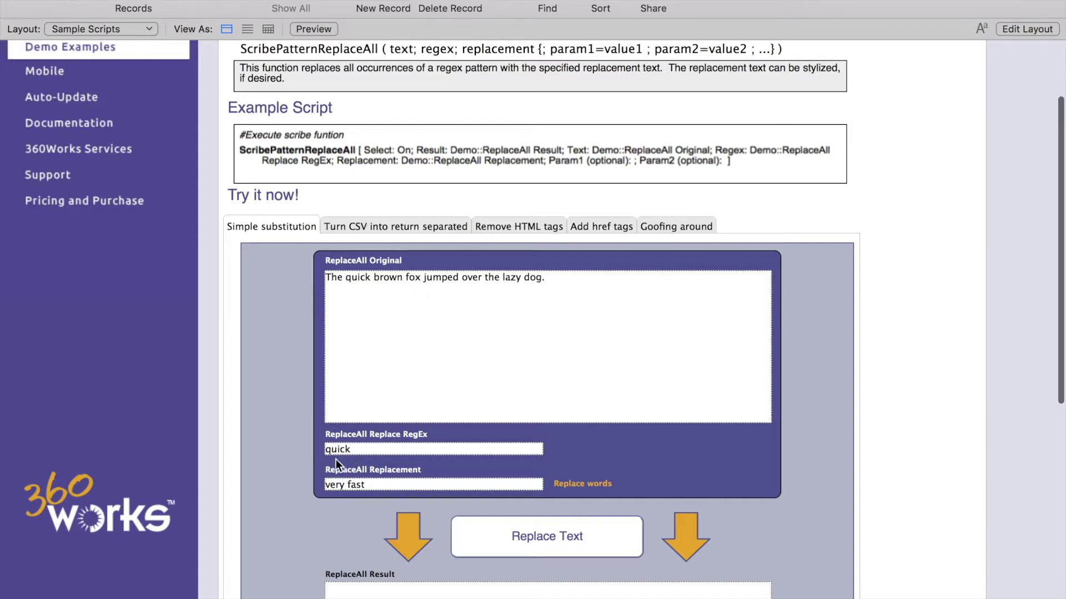
scroll(883, 355, down, 3)
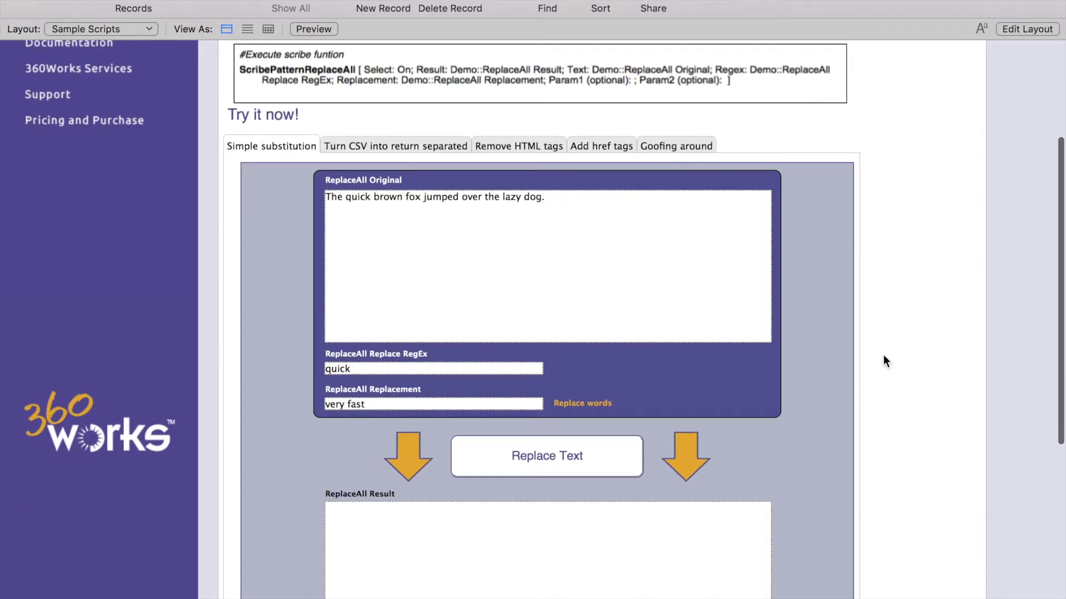
click(548, 452)
scroll(900, 301, down, 2)
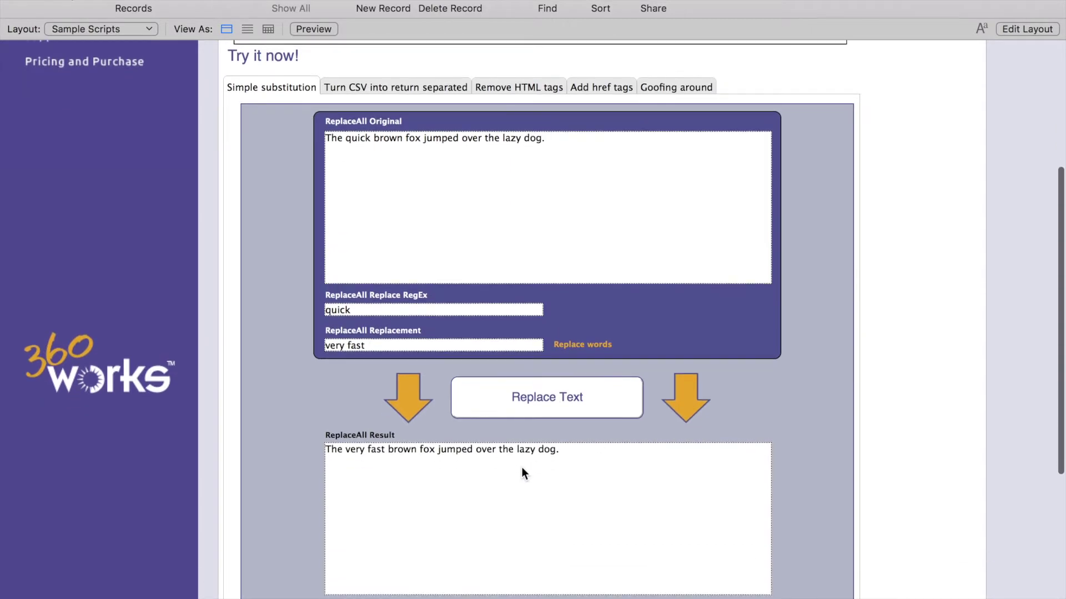
scroll(868, 429, up, 5)
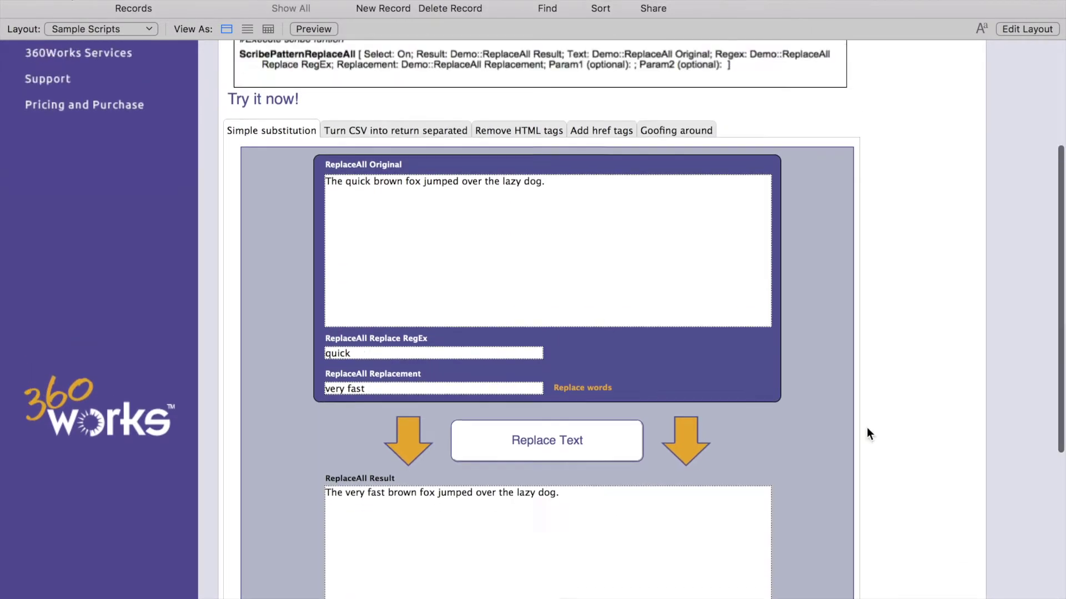
scroll(867, 428, up, 2)
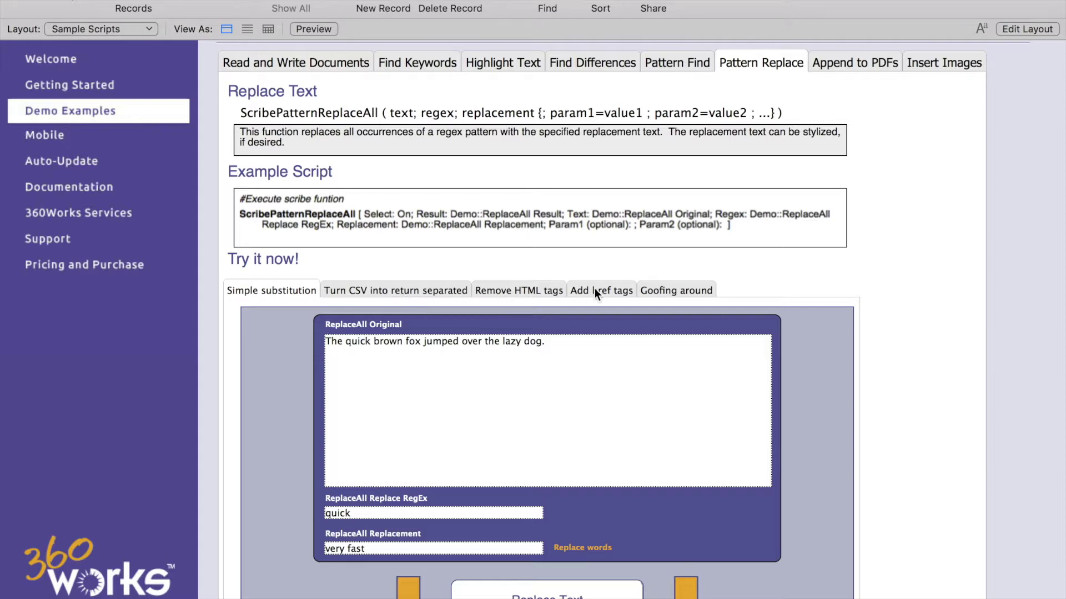
scroll(924, 337, up, 1)
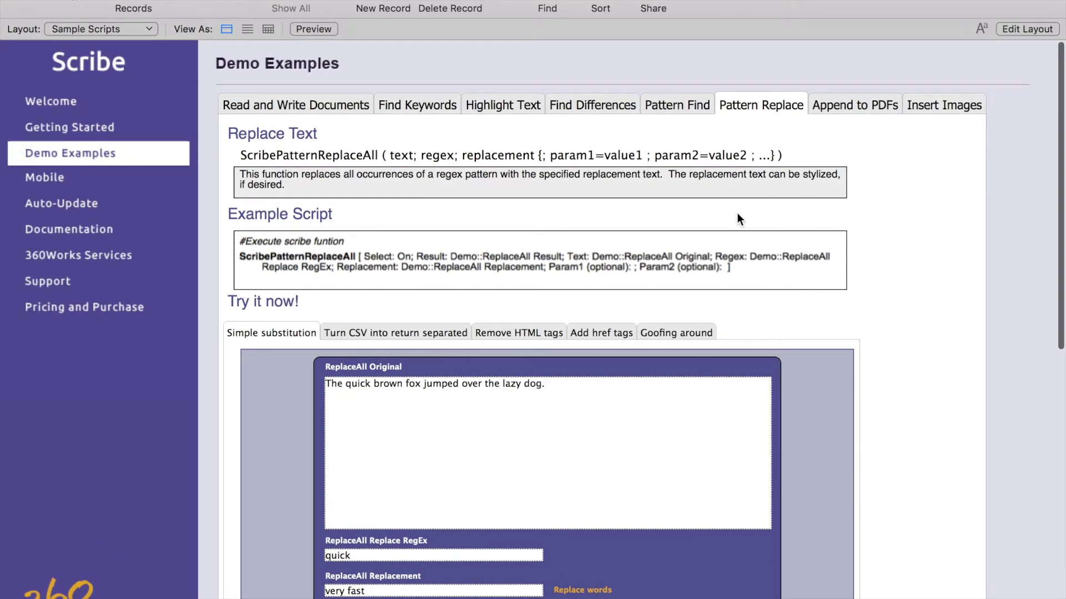
click(850, 105)
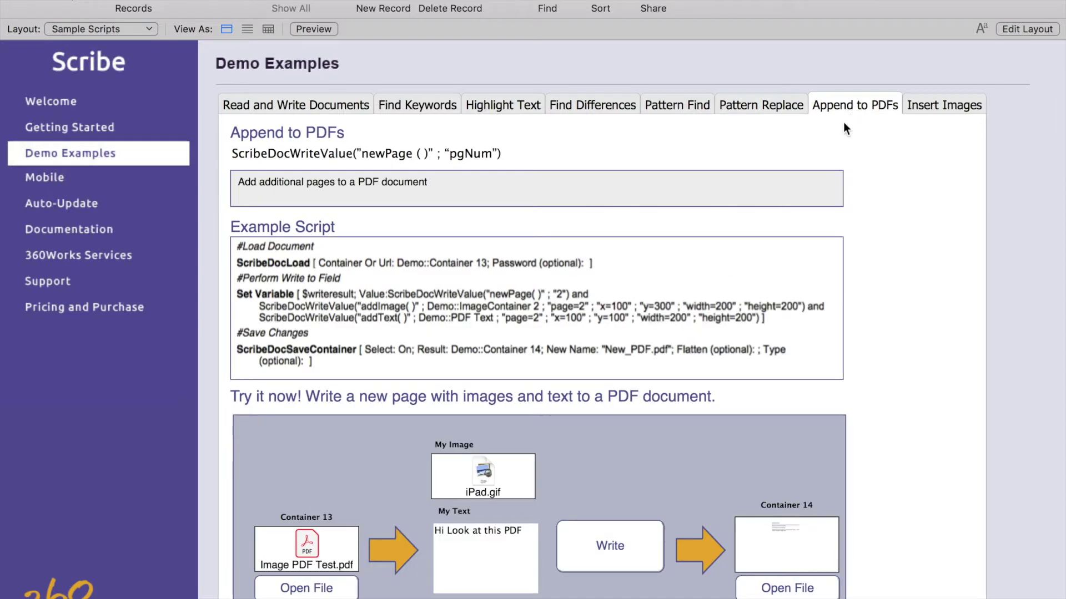
Step: Scroll through the Append to PDFs demo showing iPad.gif as My Image and 'Hi Look at this PDF' as My Text
scroll(826, 264, down, 2)
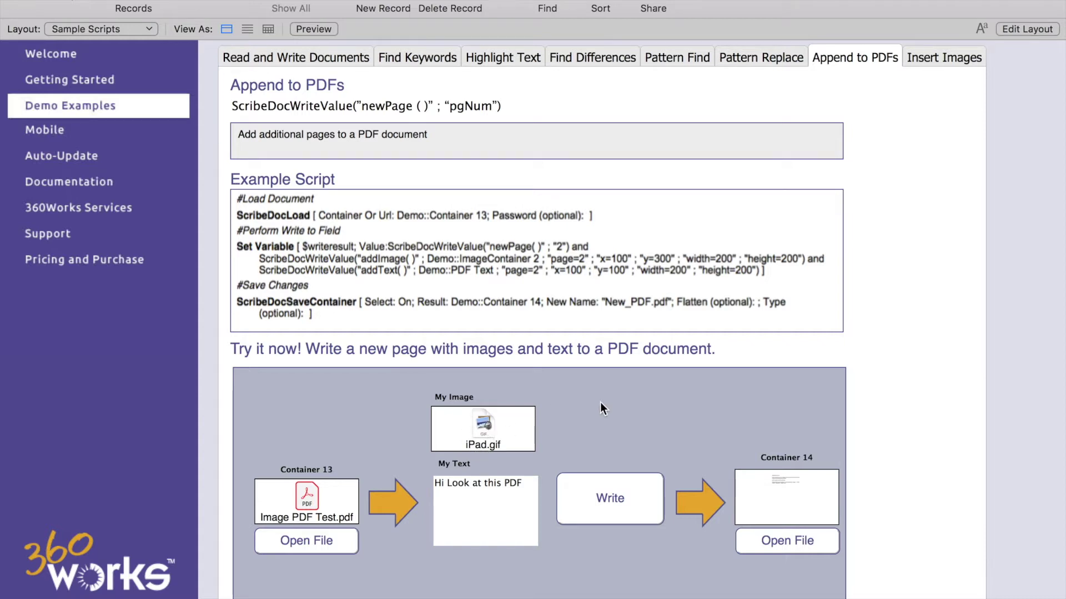
scroll(710, 414, up, 3)
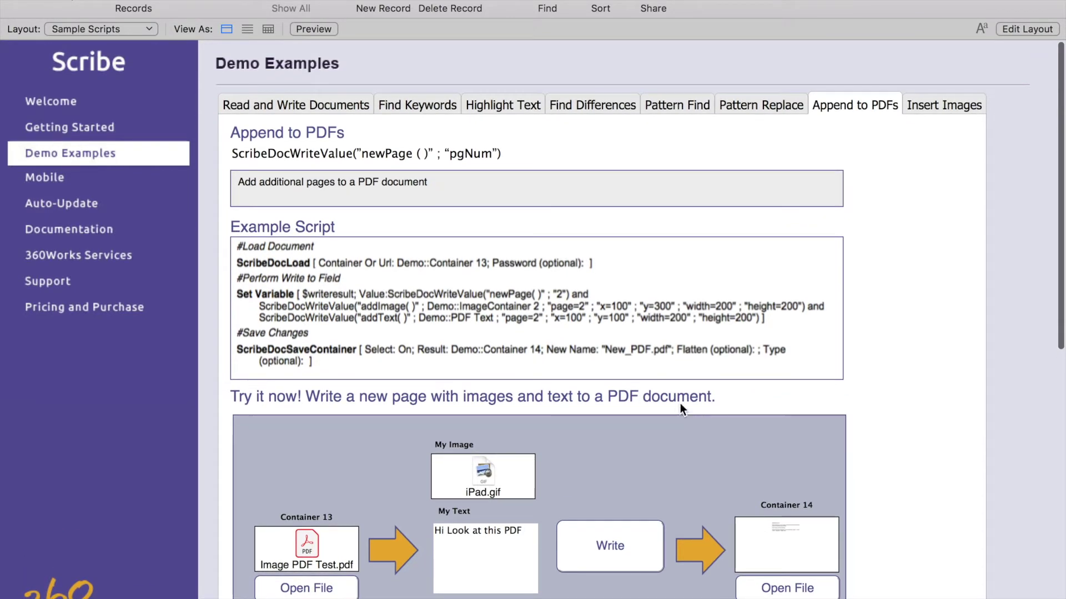
Step: Insert iPad 3.jpg into the PDF, placing the resulting file in Container 9
click(941, 112)
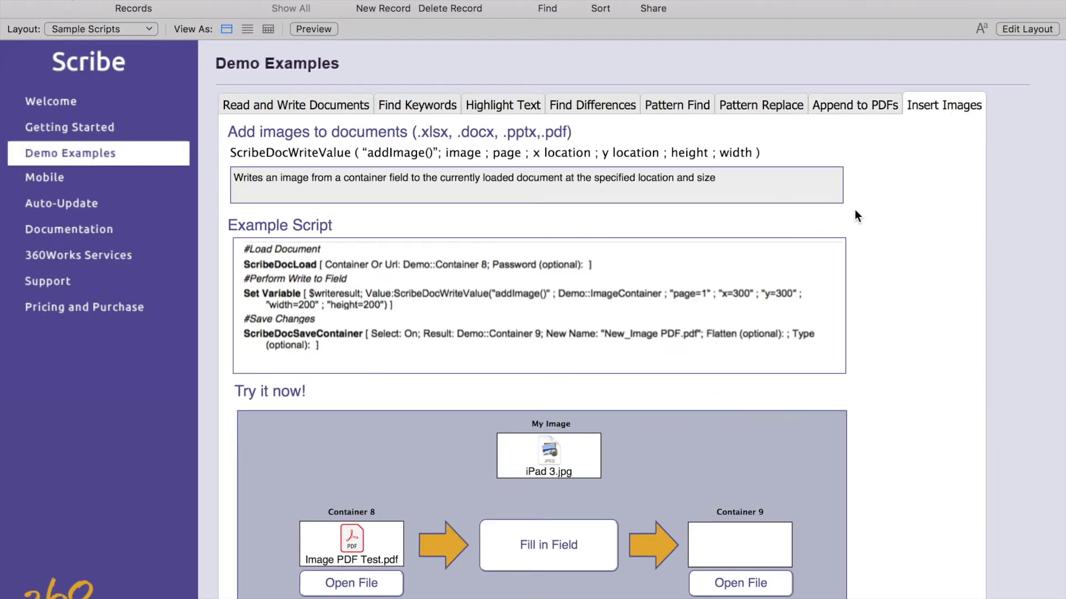
scroll(855, 215, down, 4)
scroll(854, 212, up, 3)
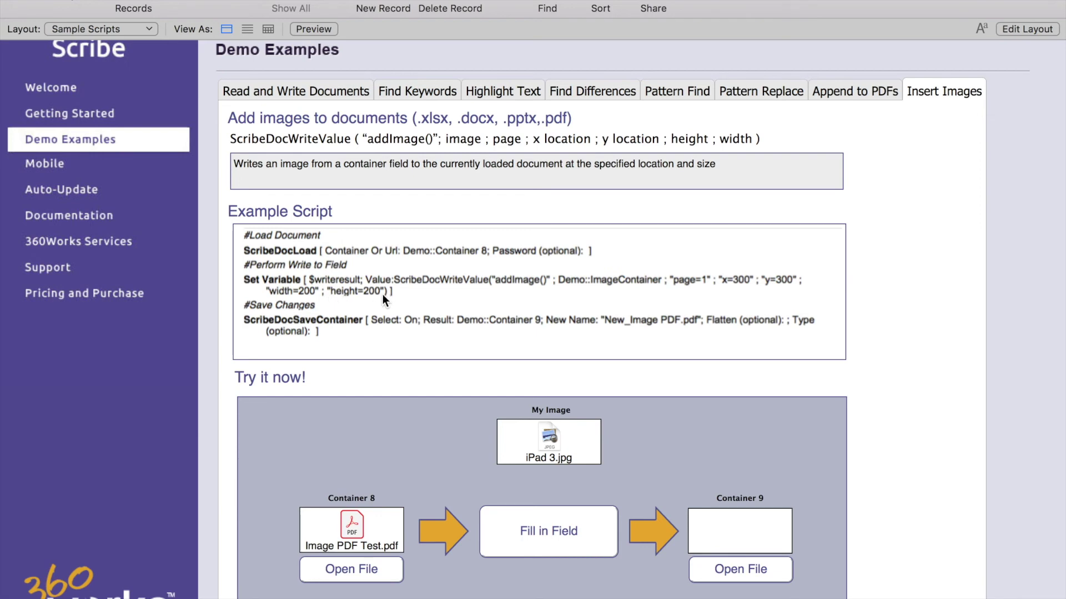
scroll(920, 311, down, 3)
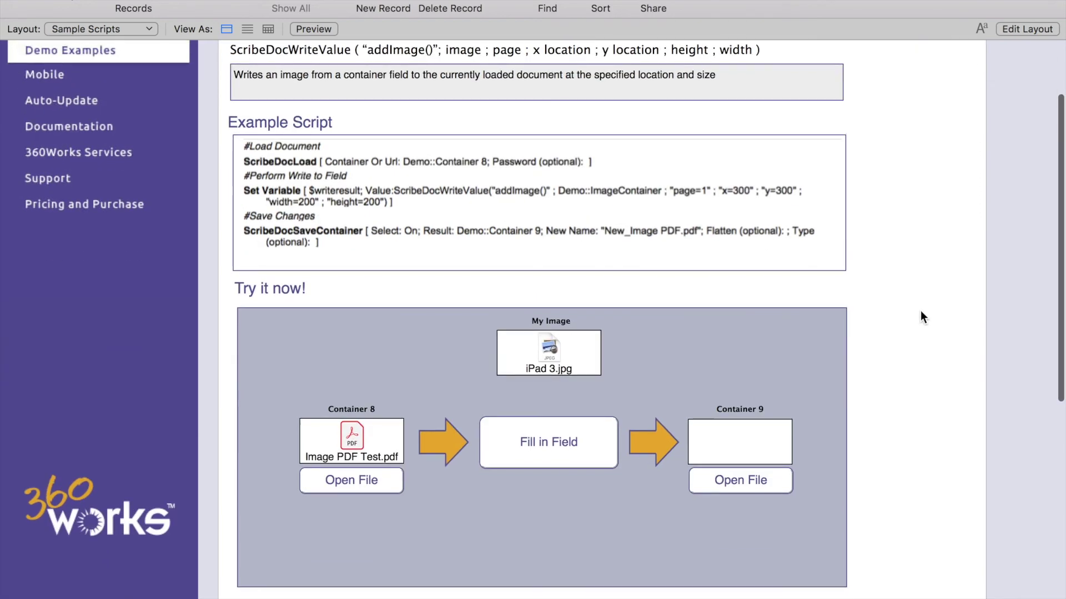
click(545, 442)
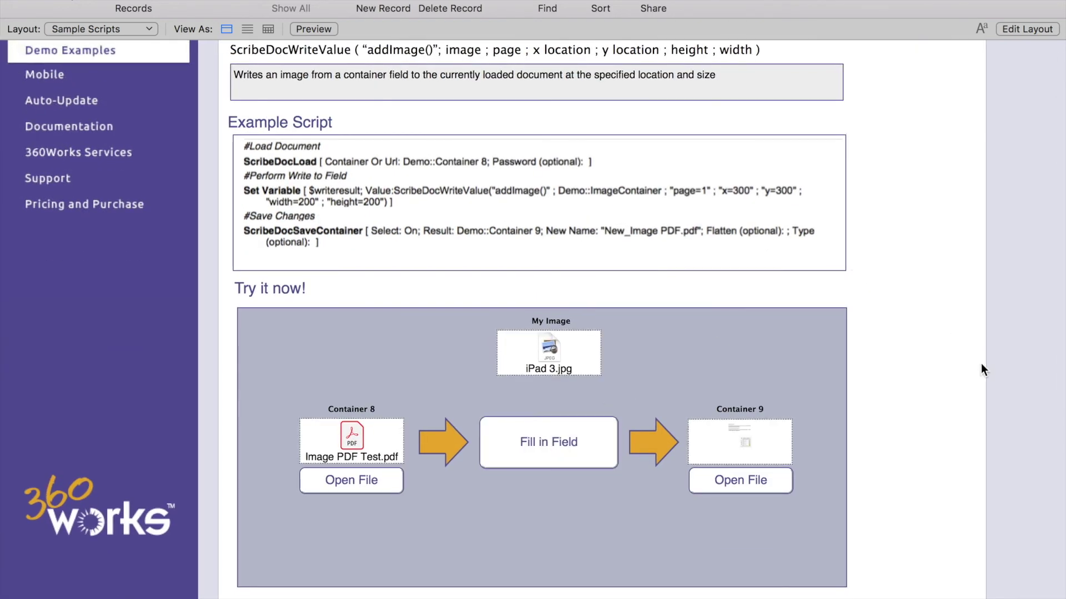
scroll(916, 343, up, 3)
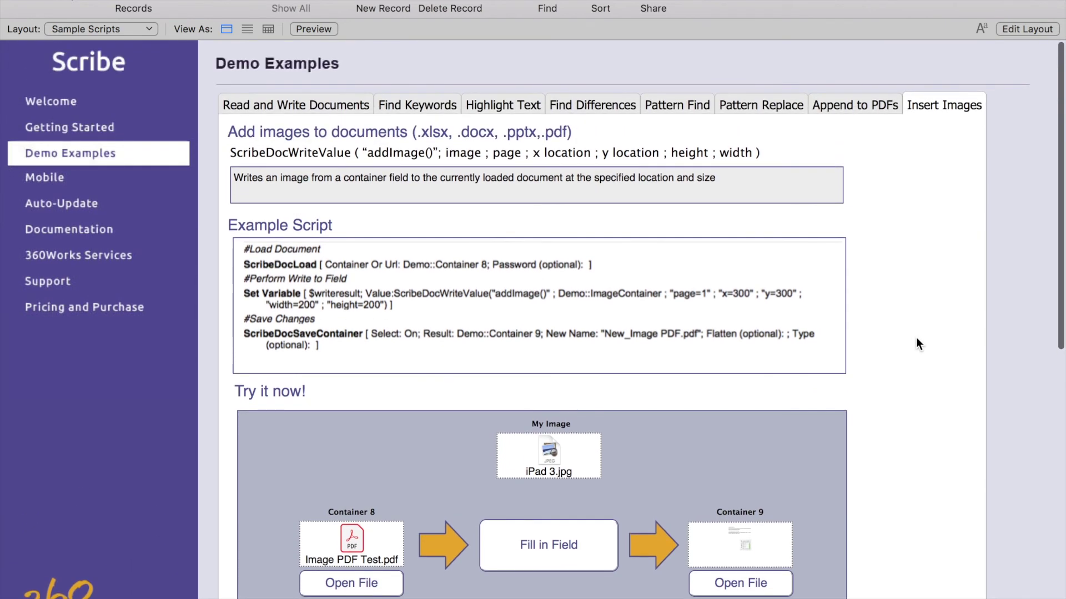